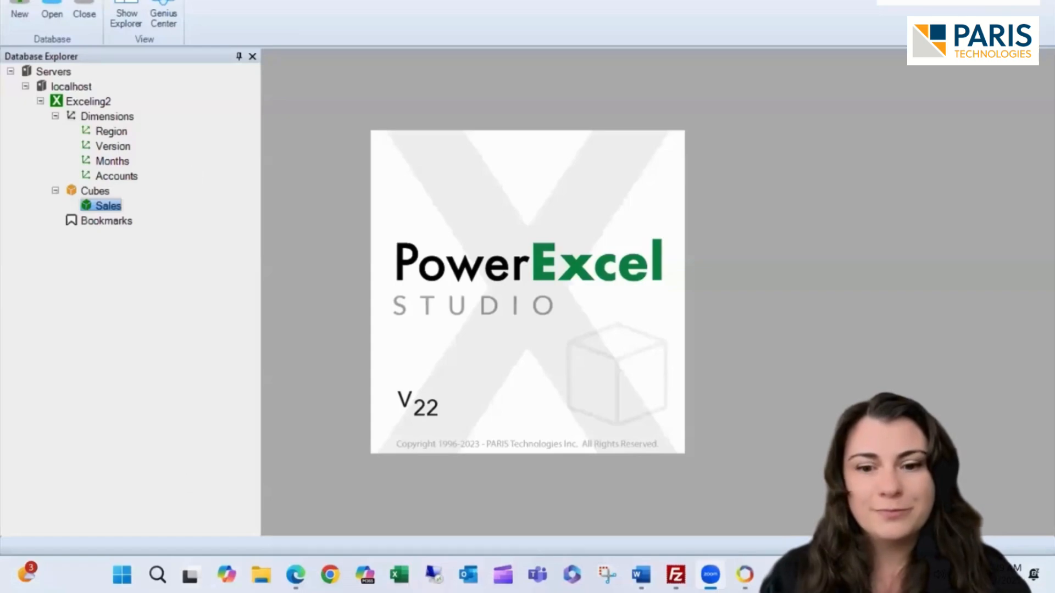
Open the Sales cube for editing and add a new formula targeting the Gross Margin member of Accounts.
right_click(106, 212)
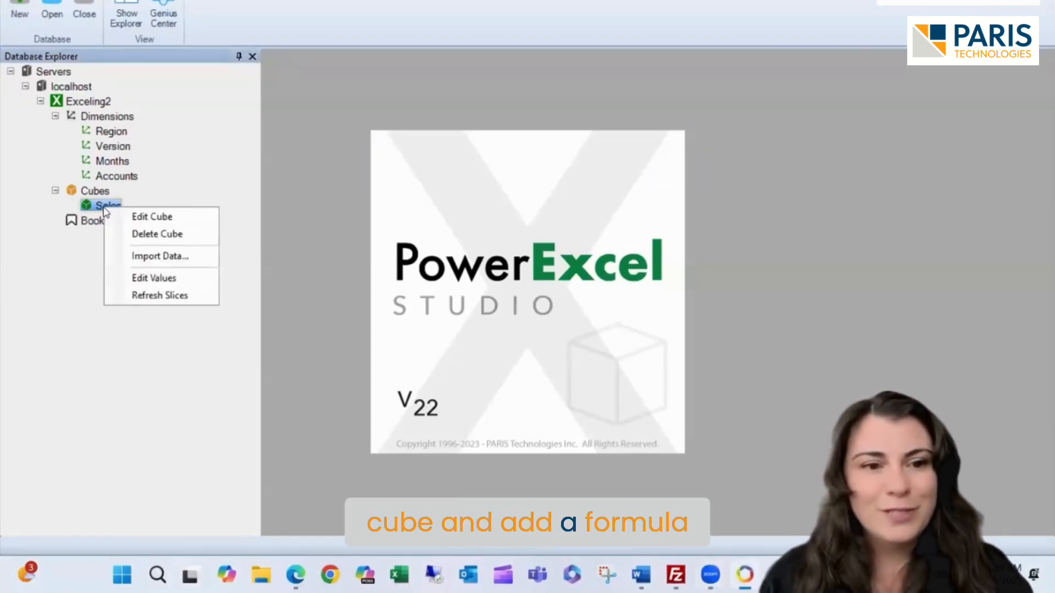
click(149, 217)
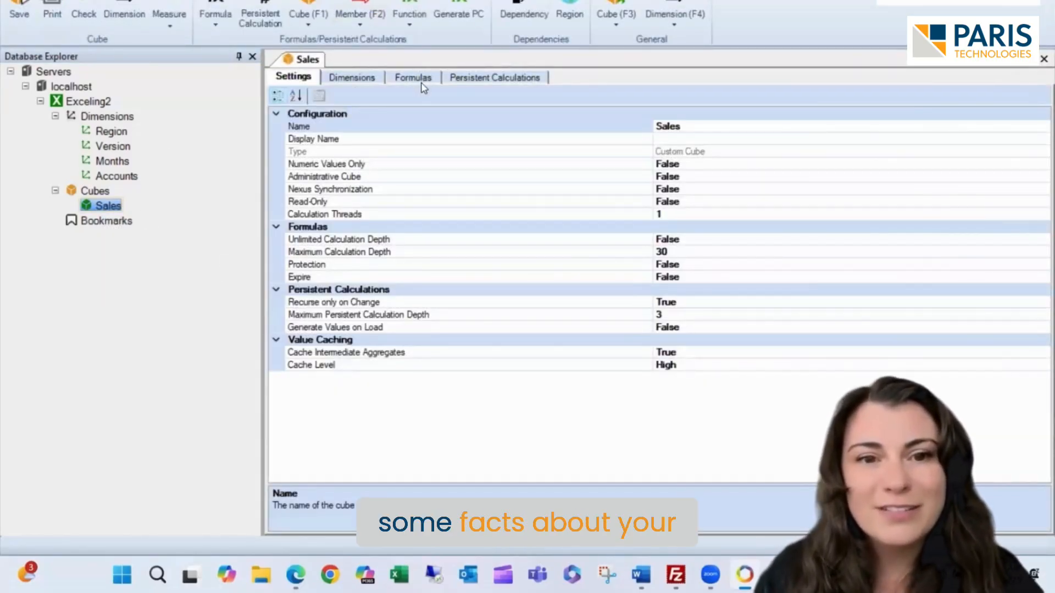
click(424, 81)
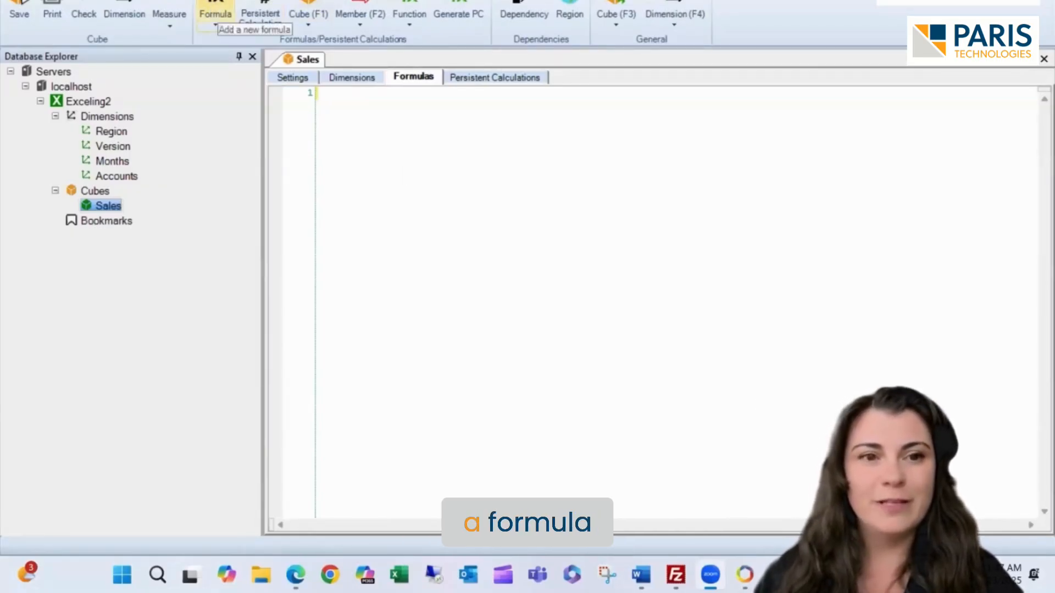
click(209, 4)
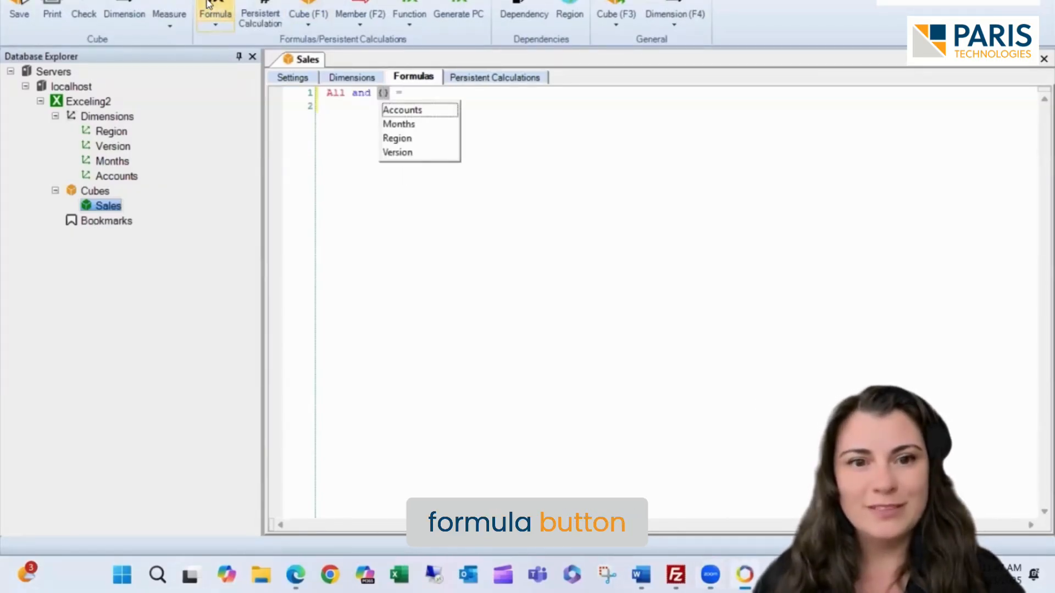
click(416, 110)
double_click(416, 111)
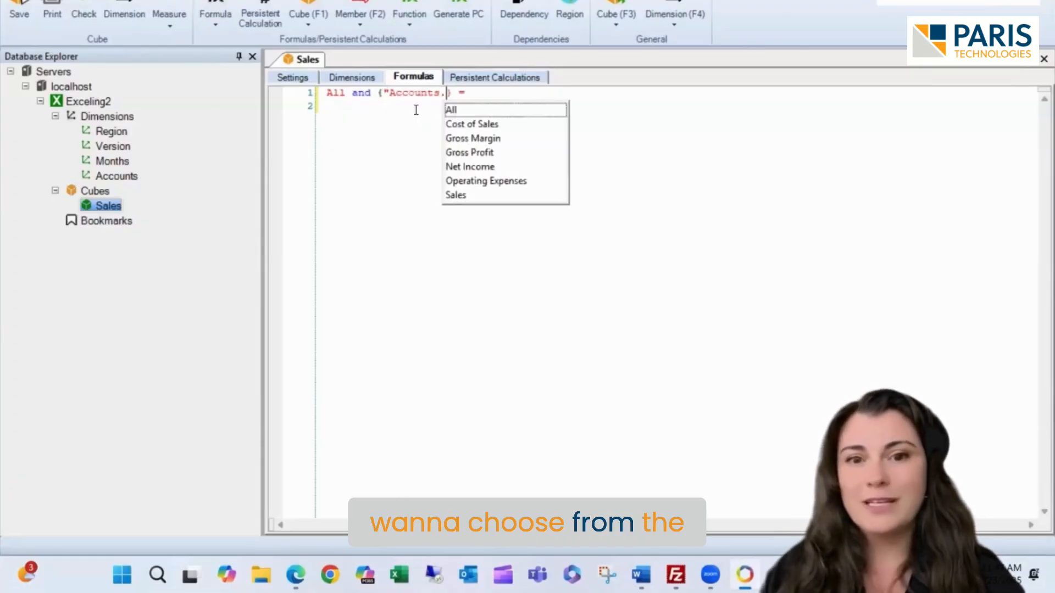
click(456, 139)
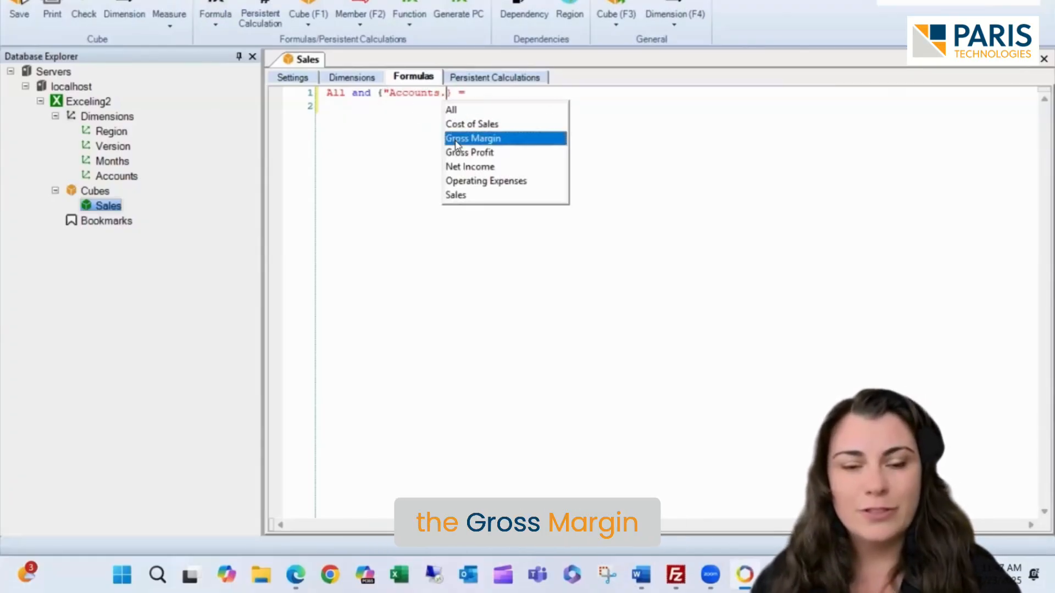
double_click(456, 139)
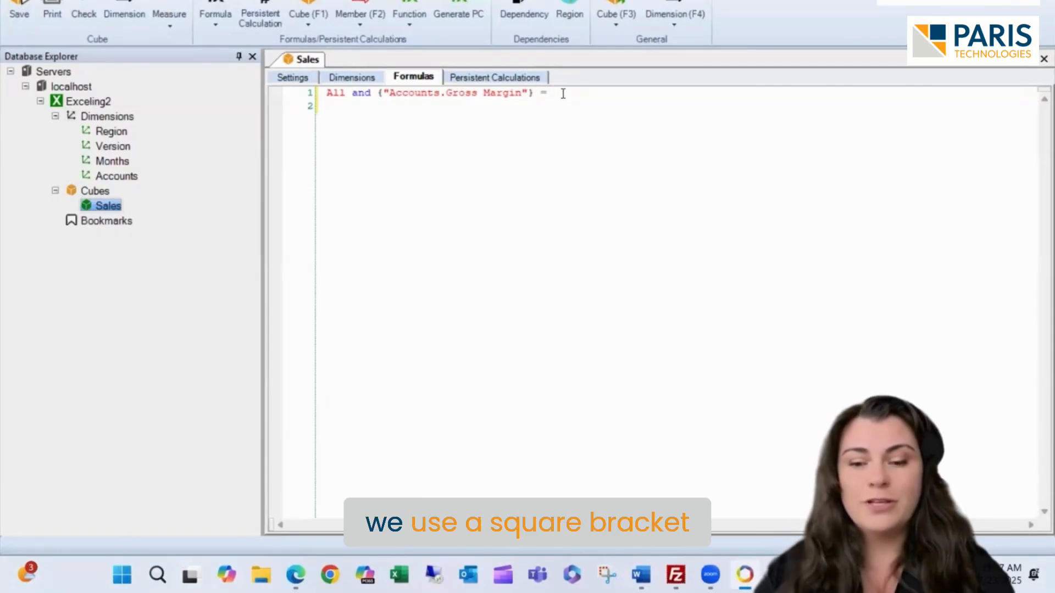
Start the formula's right-hand side with the square-bracketed reference "Accounts.Gross Profit".
text([)
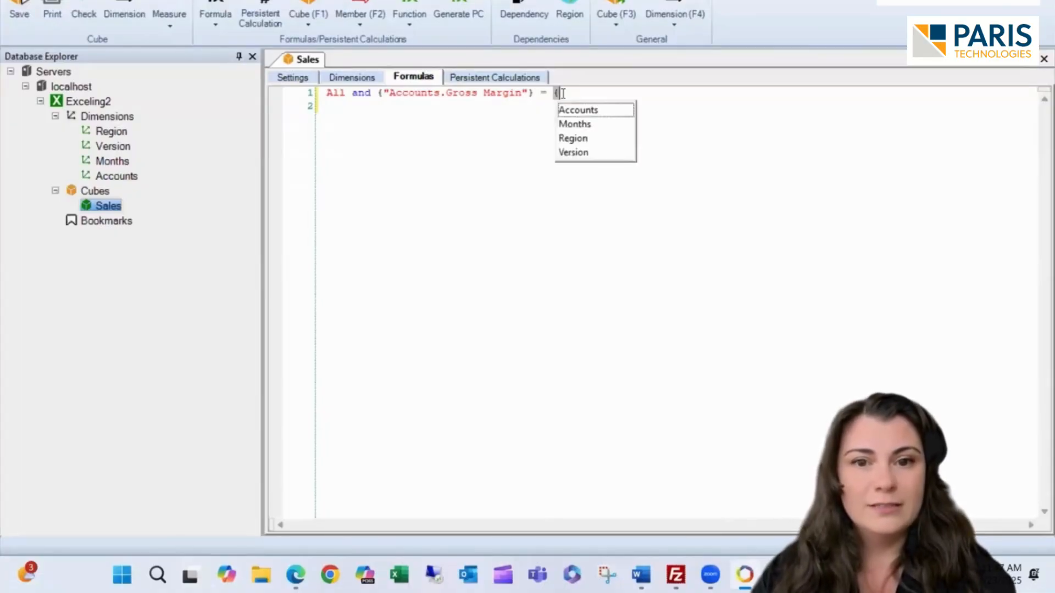
key(BackSpace)
text([)
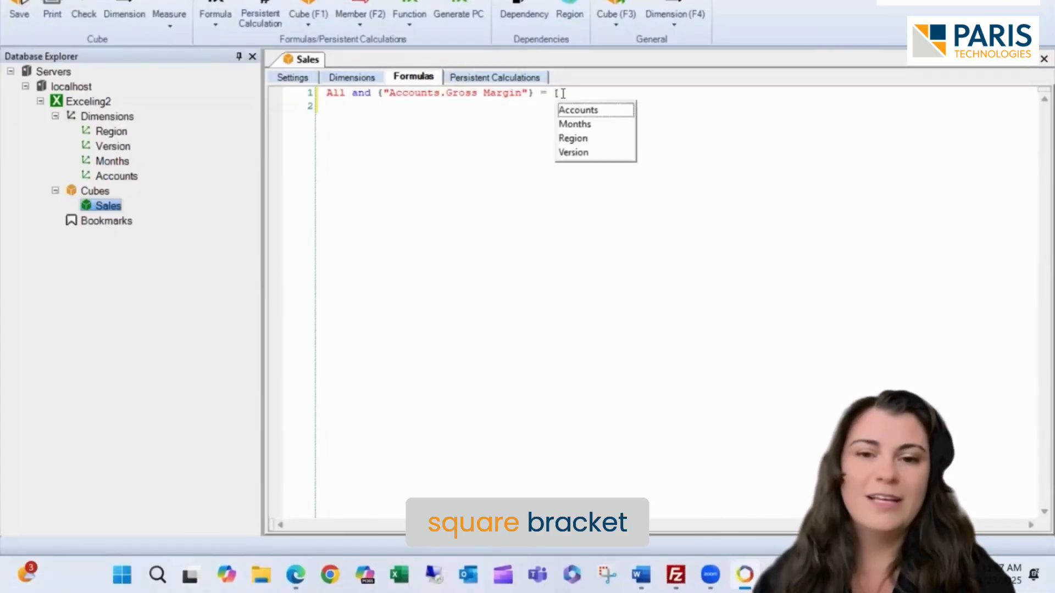
double_click(586, 110)
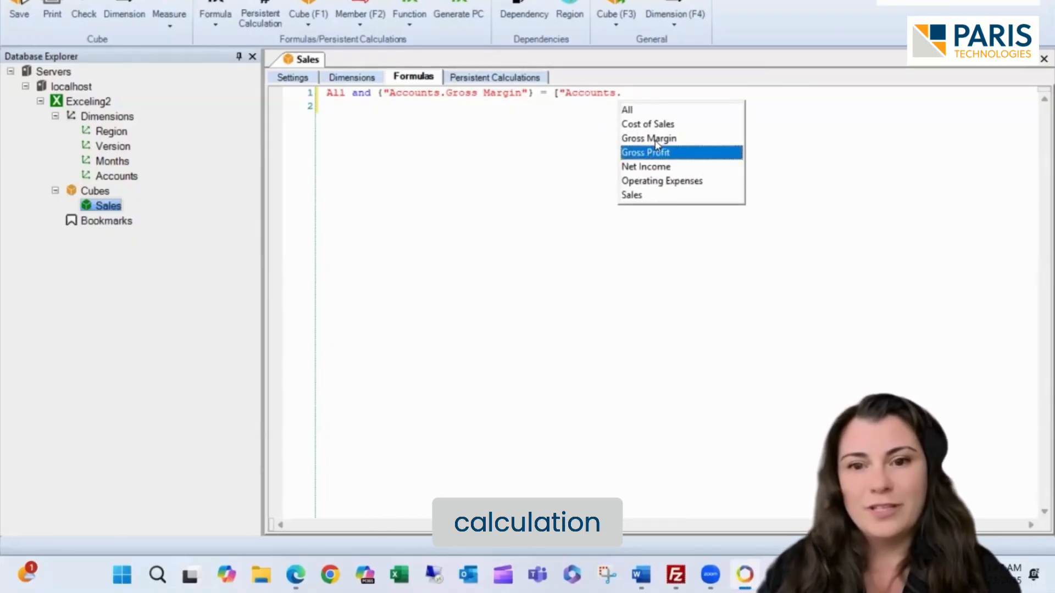
key(Return)
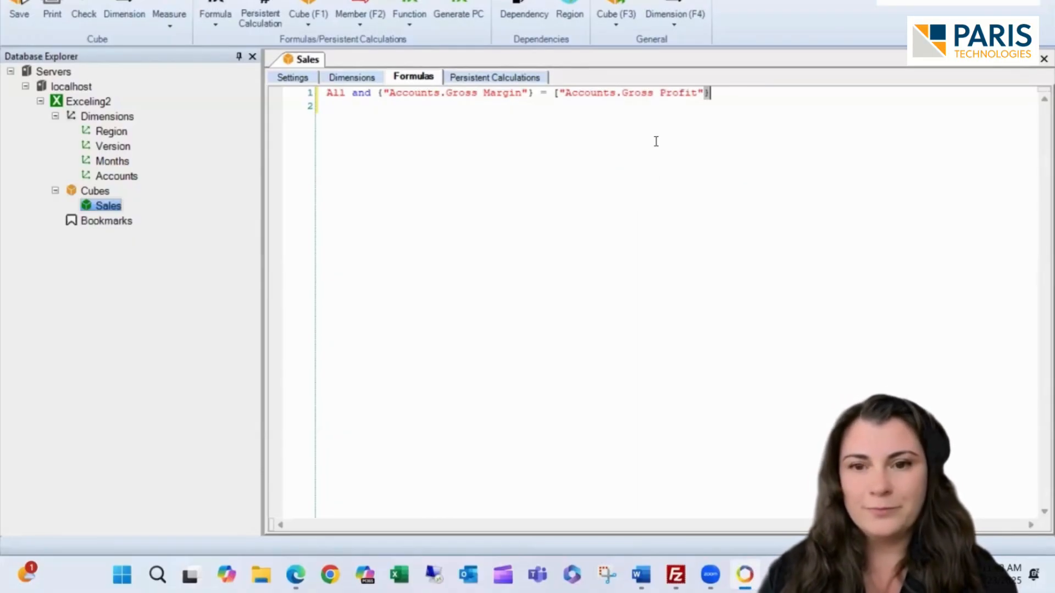
Complete the Gross Margin formula by dividing by ["Accounts.Sales"] and multiplying by 100.
text(/[)
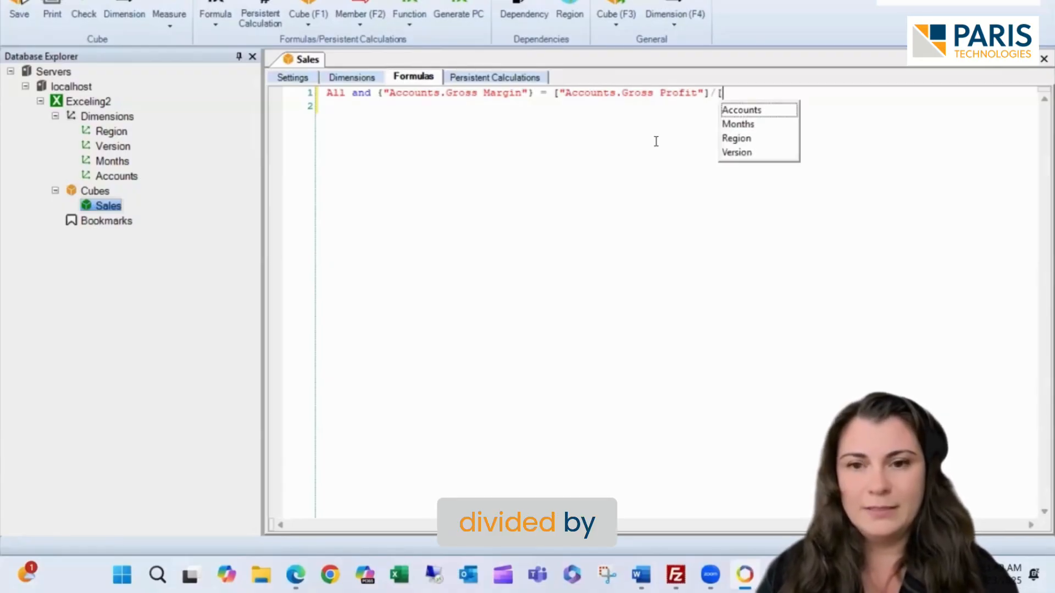
click(758, 112)
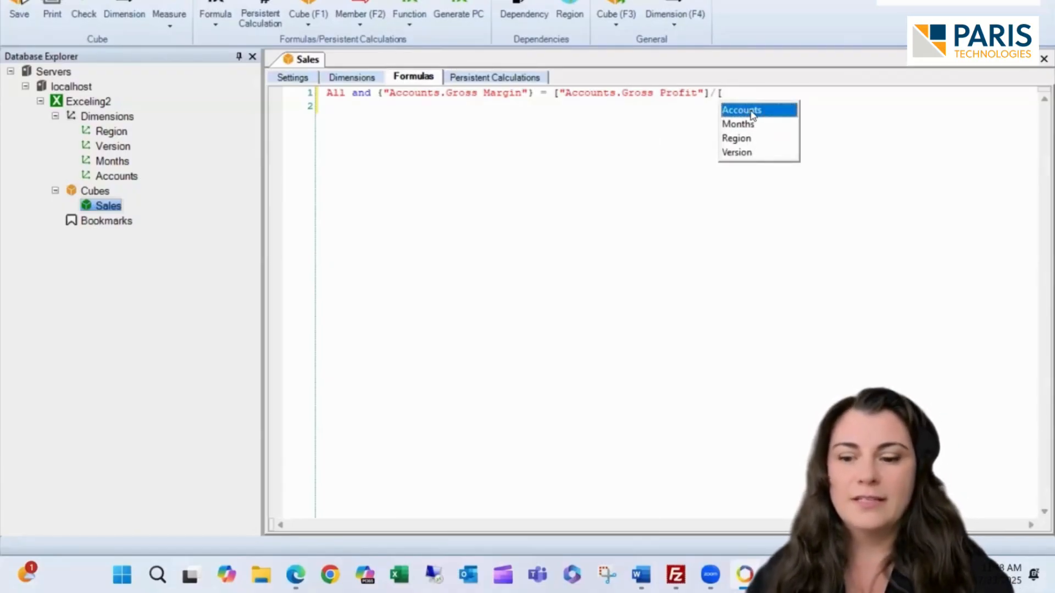
double_click(753, 116)
click(801, 194)
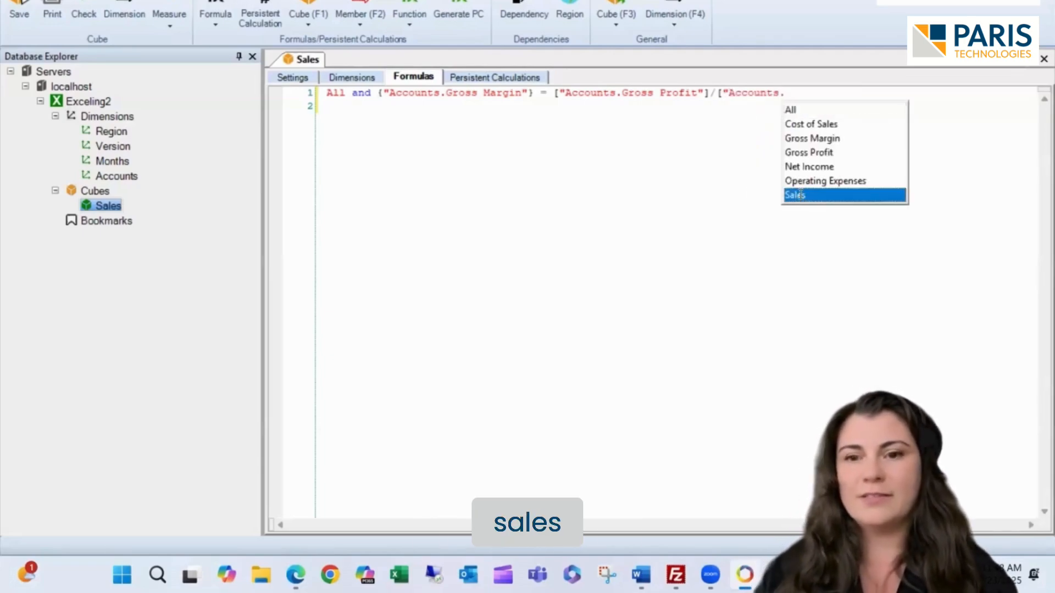
double_click(801, 195)
text(])
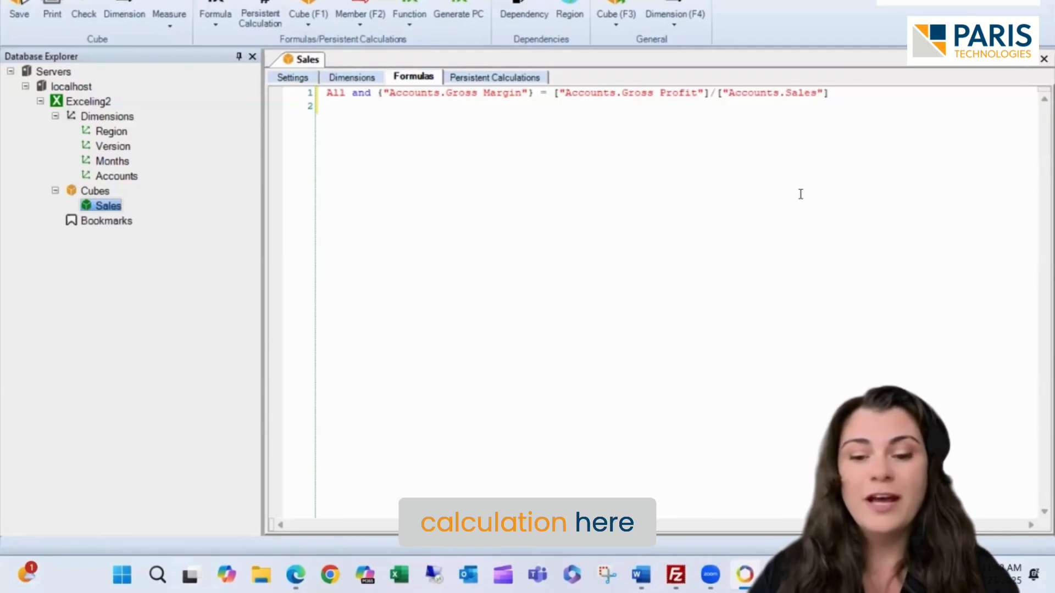
text(*)
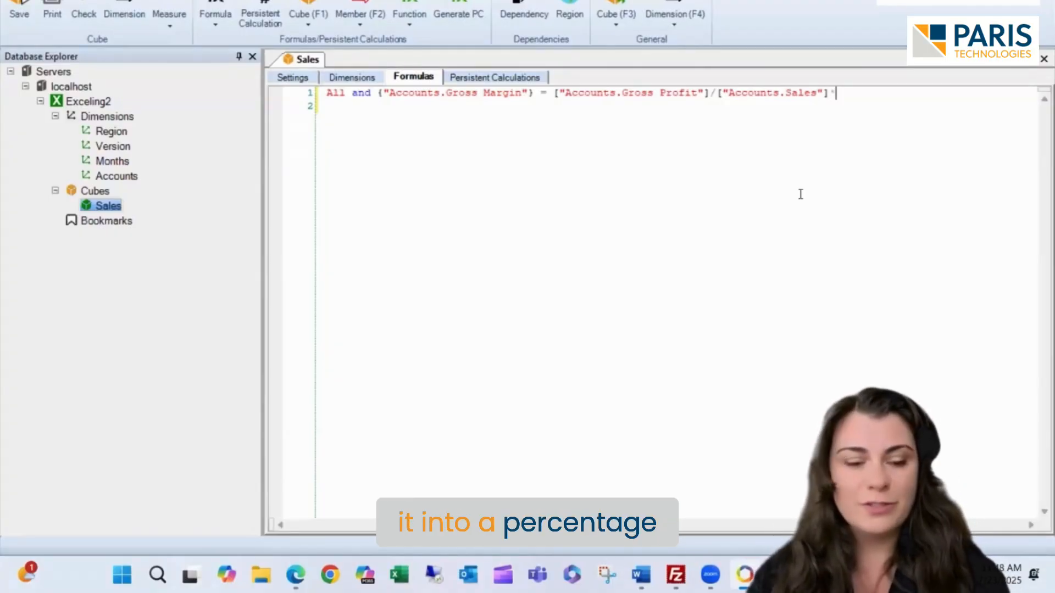
text(100)
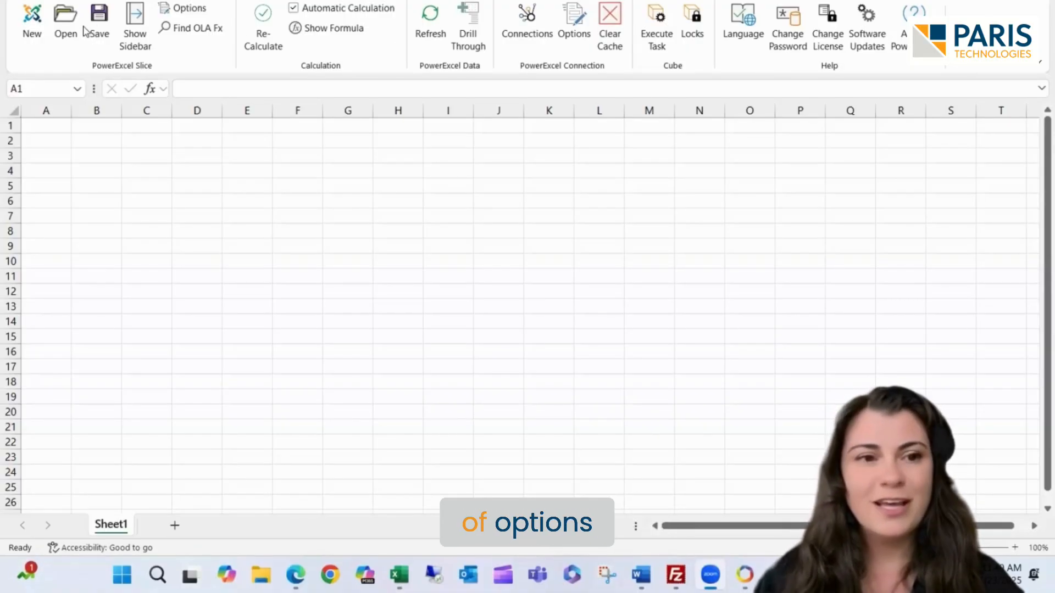
In Excel, create a new PowerExcel slice of the Exceling2 database's Sales cube on the current sheet and widen column A to fit the account names.
click(36, 23)
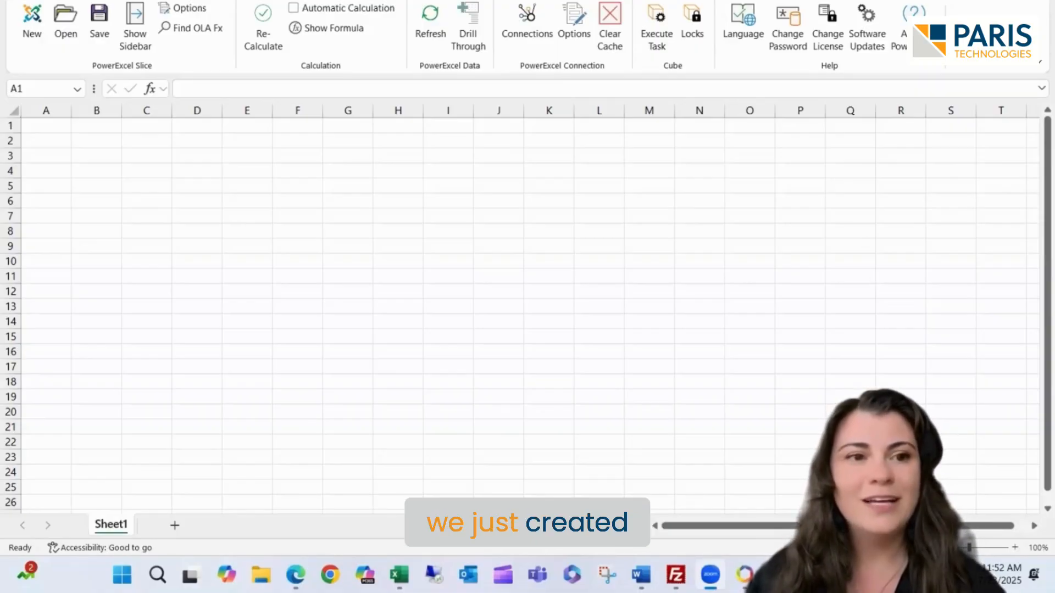
click(36, 21)
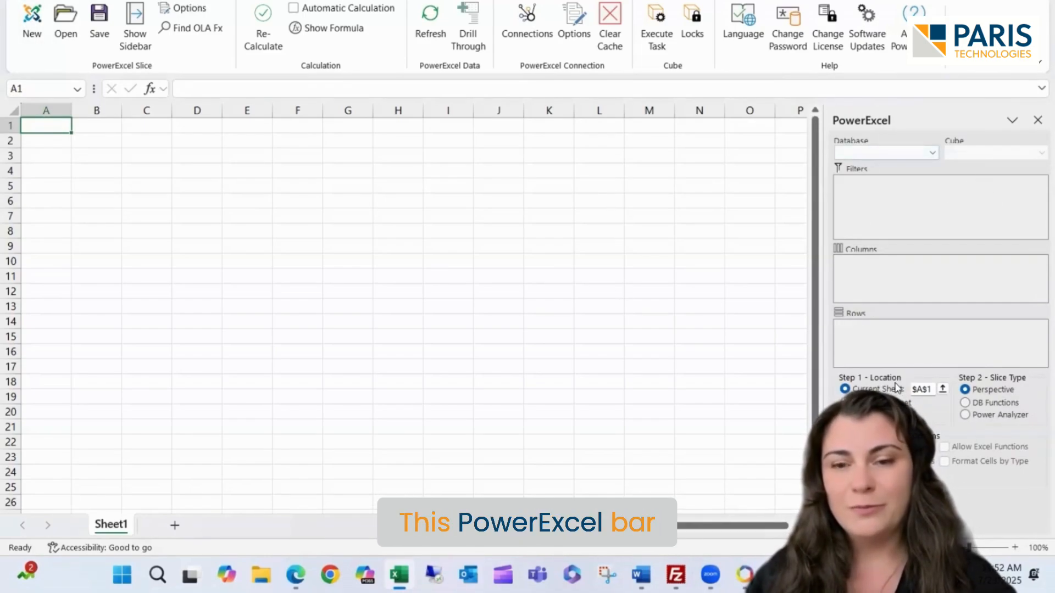
click(879, 154)
click(879, 165)
click(965, 157)
click(965, 171)
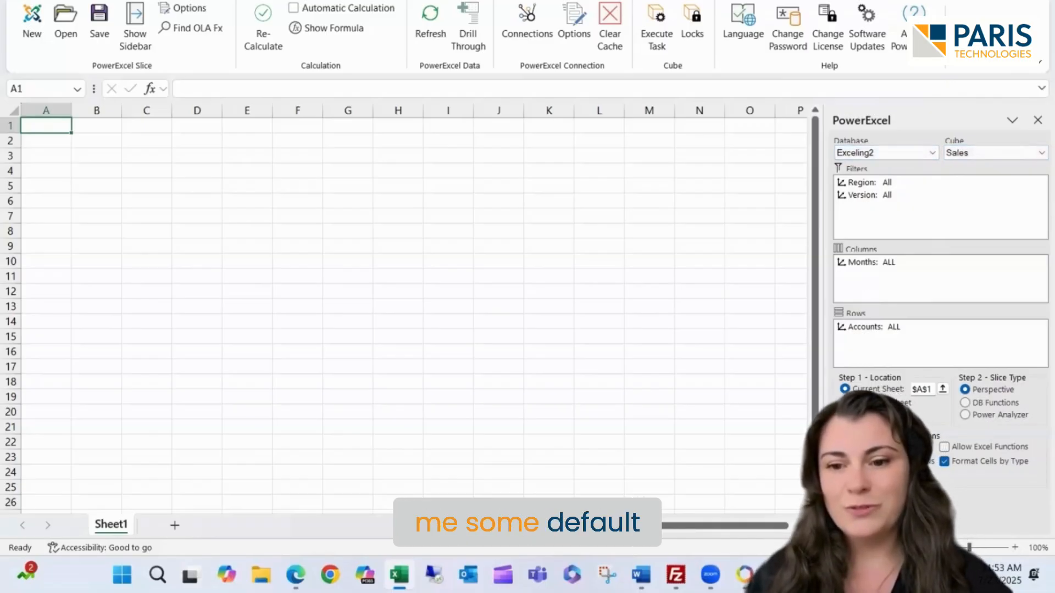
click(891, 494)
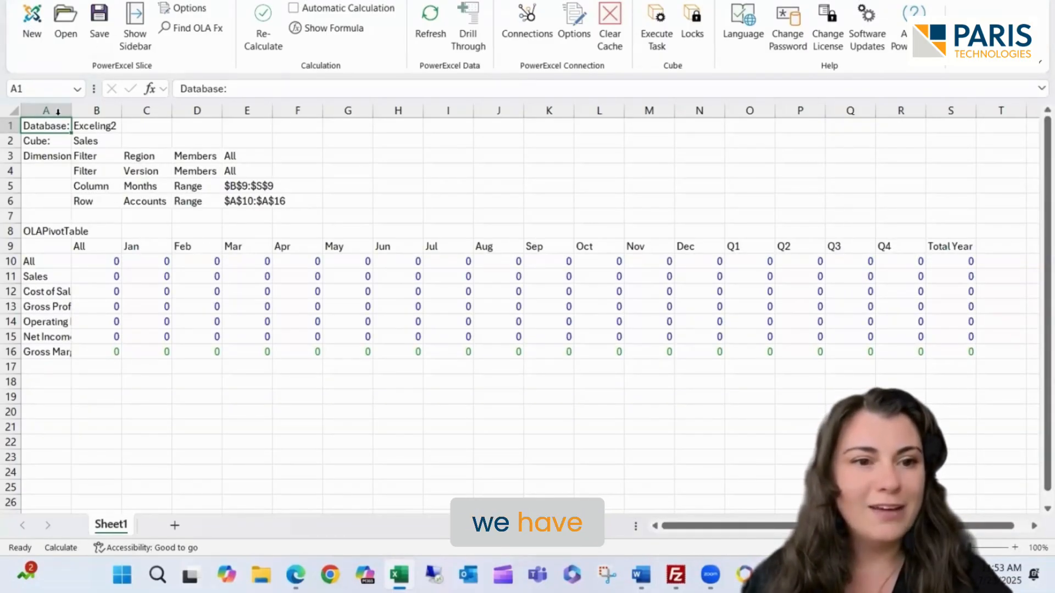
drag(72, 111, 113, 111)
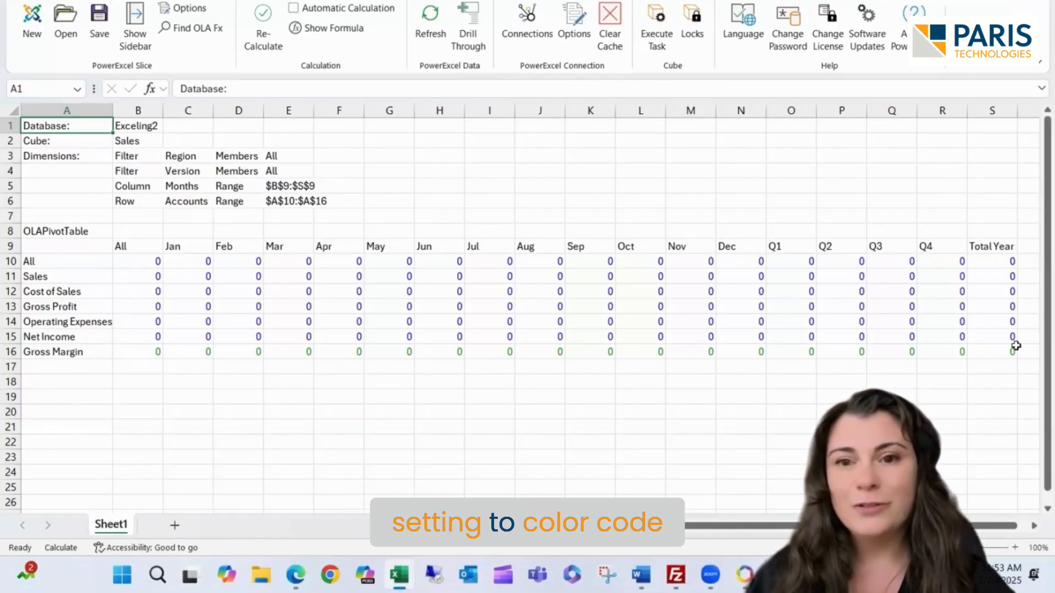
click(248, 306)
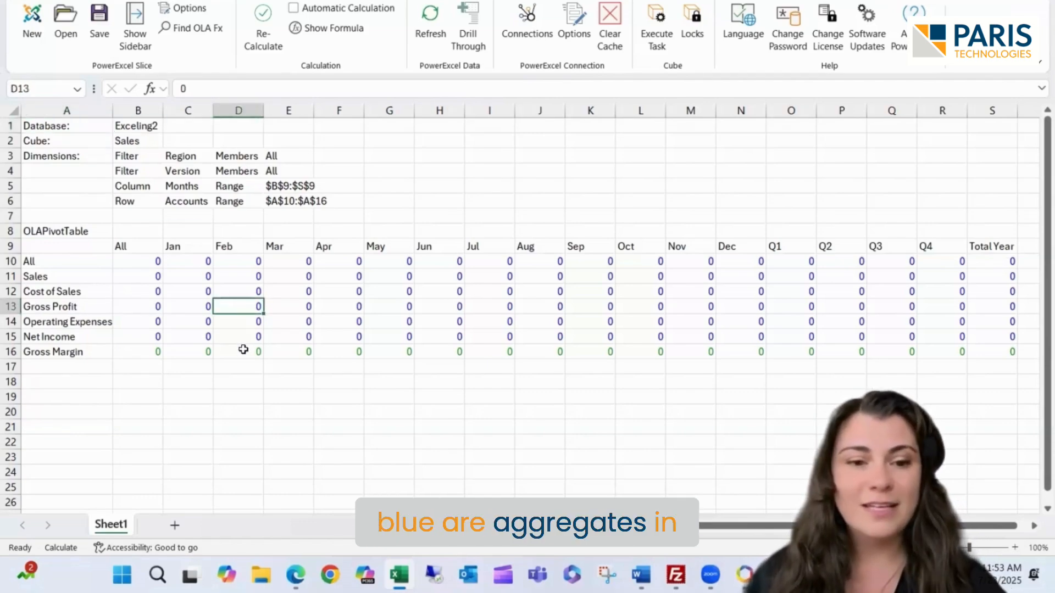
click(187, 351)
click(589, 351)
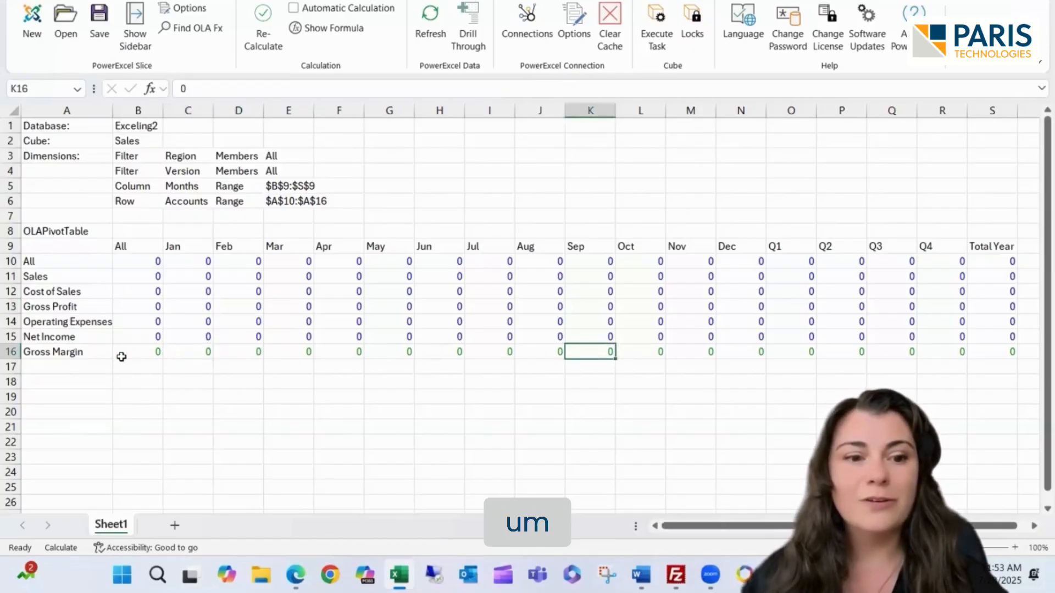
click(67, 352)
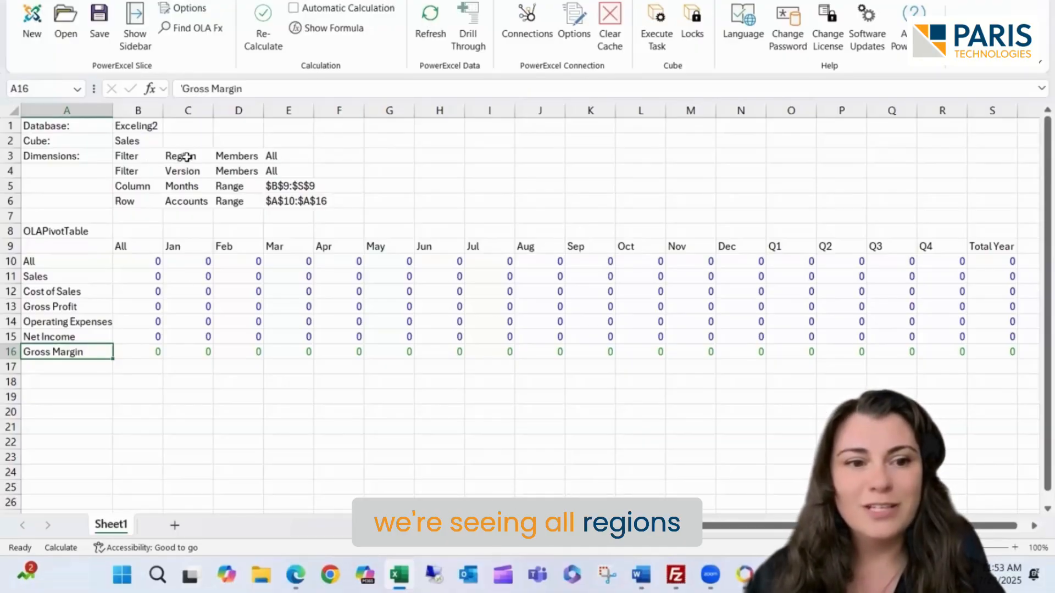
Set the slice's Region filter to Canada, replacing the All member.
double_click(290, 157)
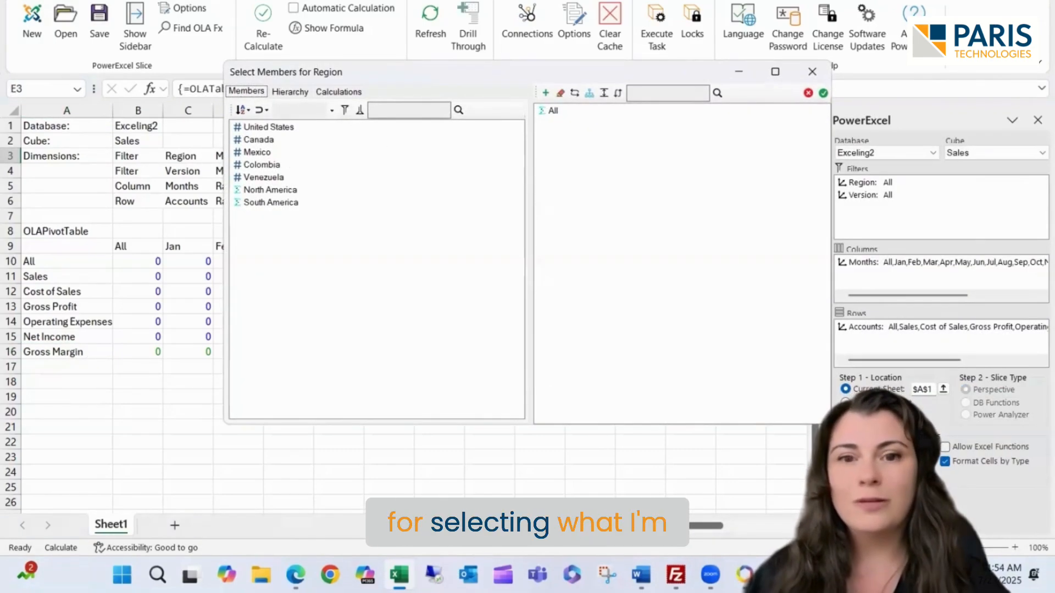
click(266, 141)
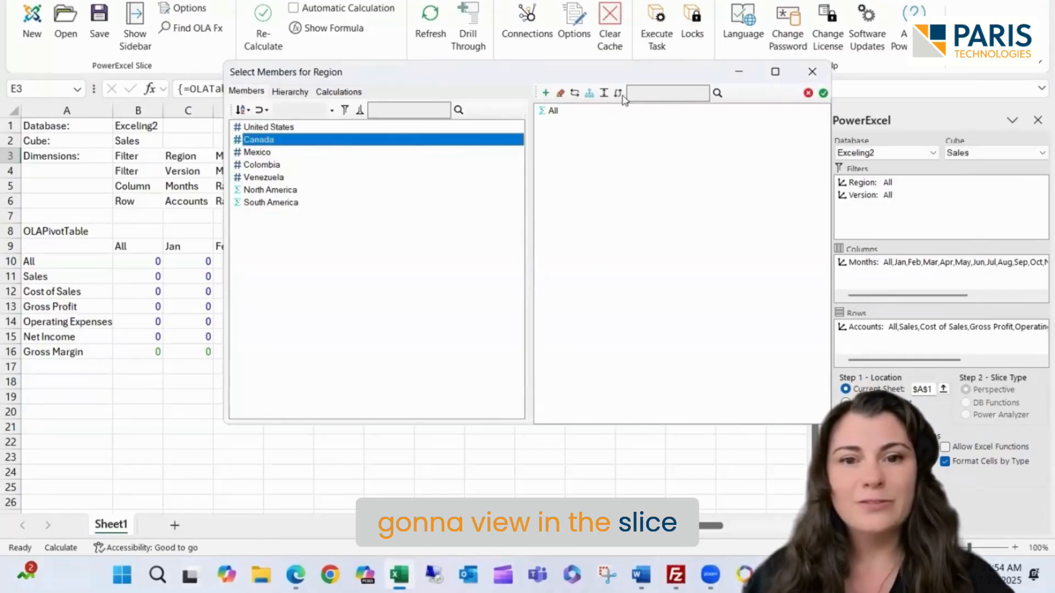
click(575, 92)
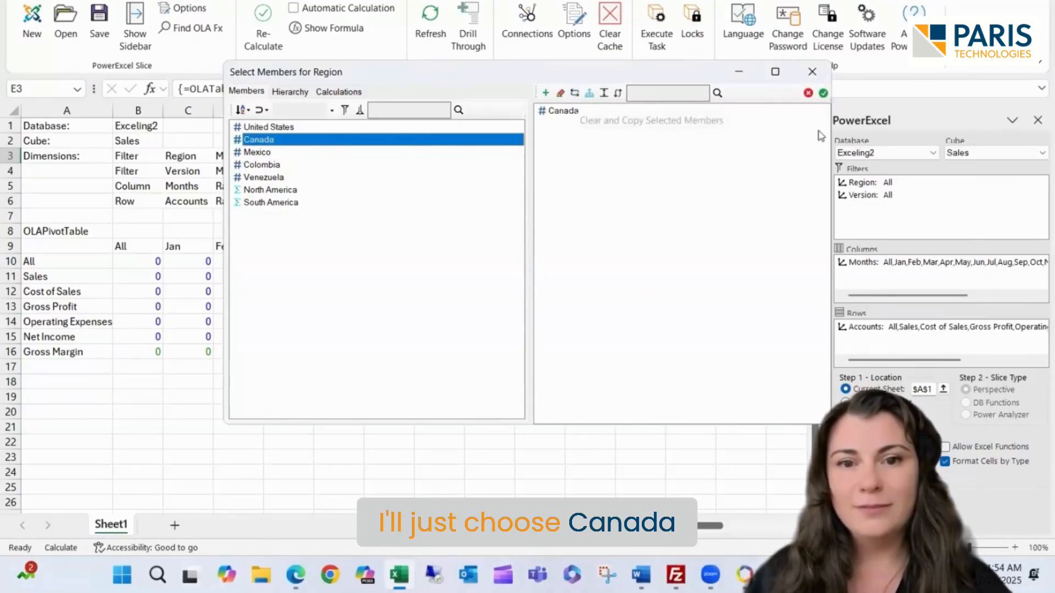
click(823, 94)
Set the slice's Version filter to Actual, replacing the All member.
double_click(280, 171)
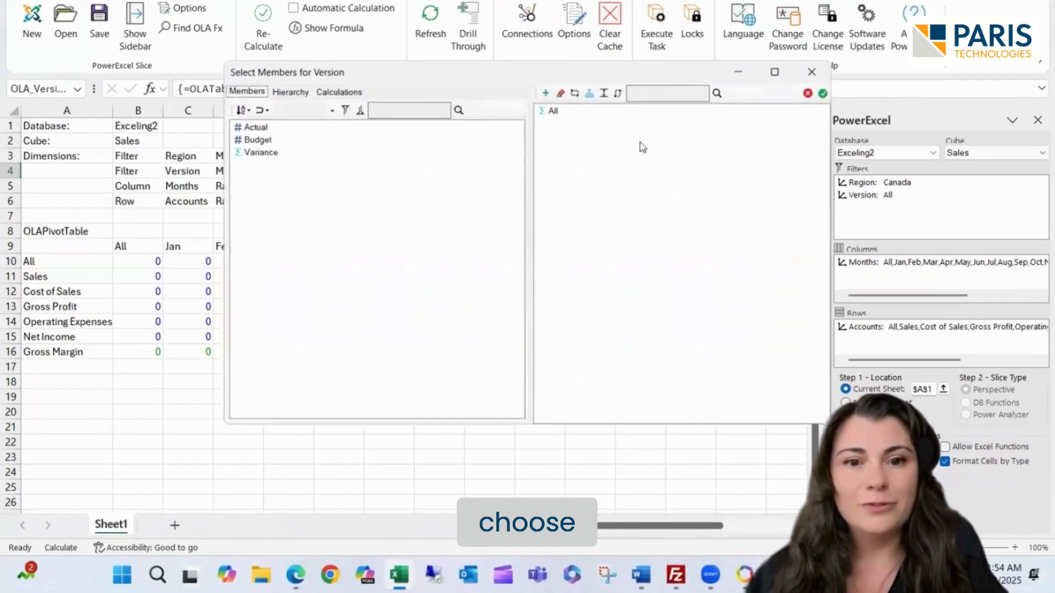
click(256, 128)
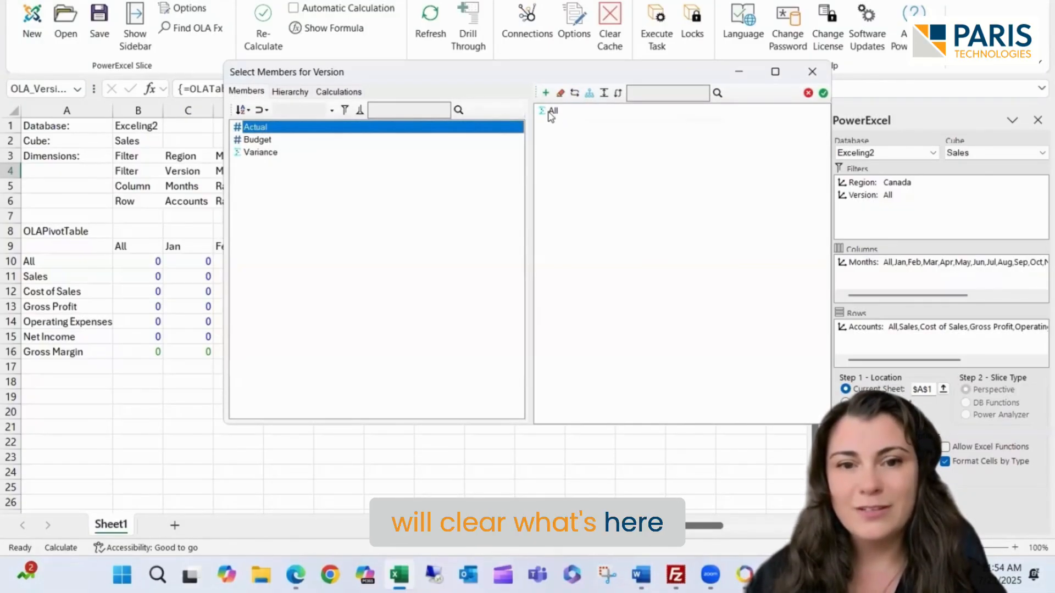
click(575, 93)
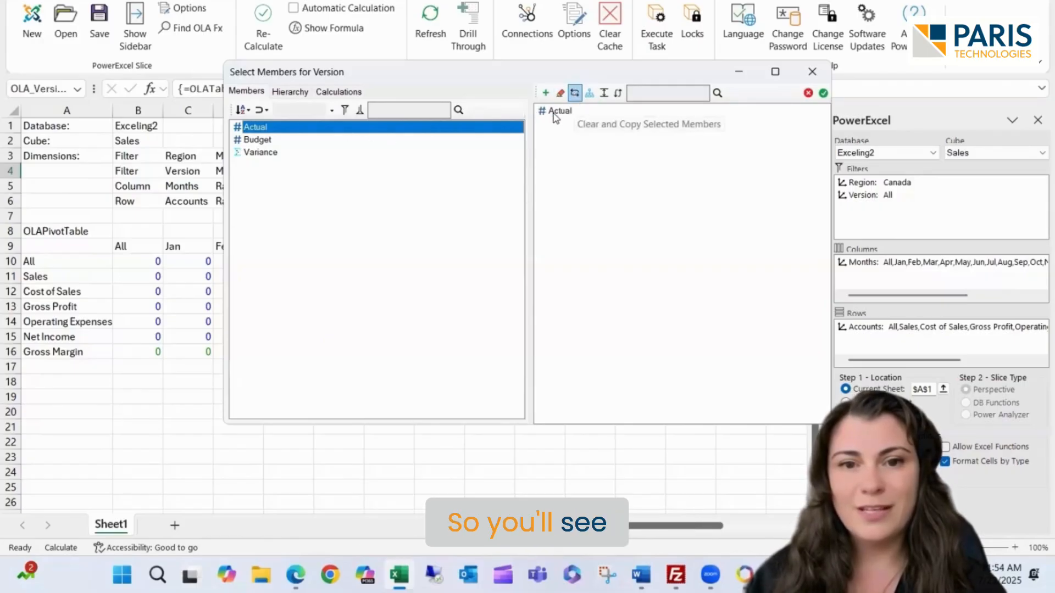
click(823, 92)
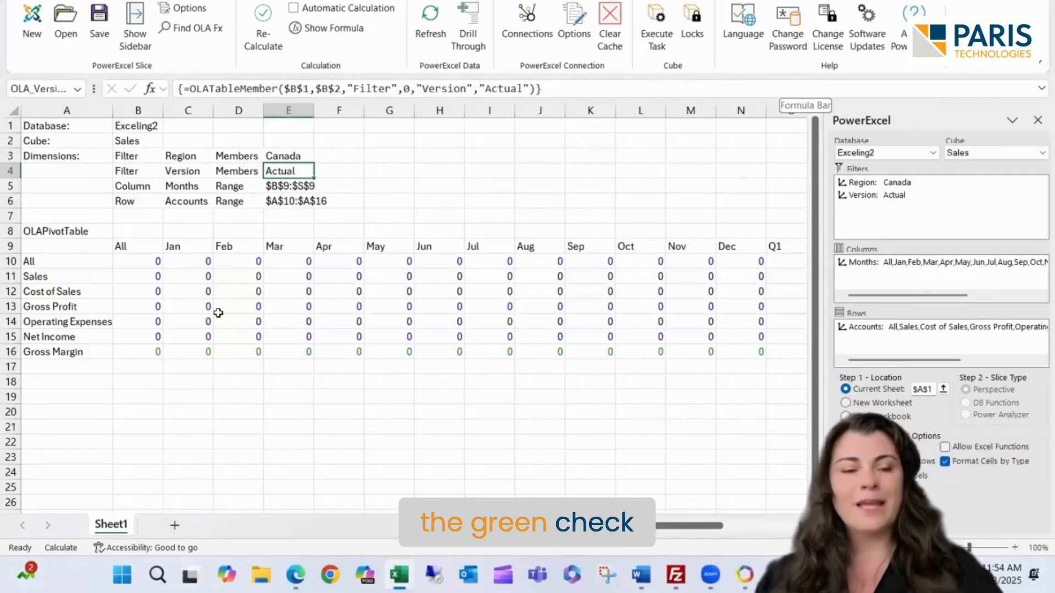
Enter 400 as the January Sales value in the slice.
click(206, 275)
drag(205, 289, 659, 294)
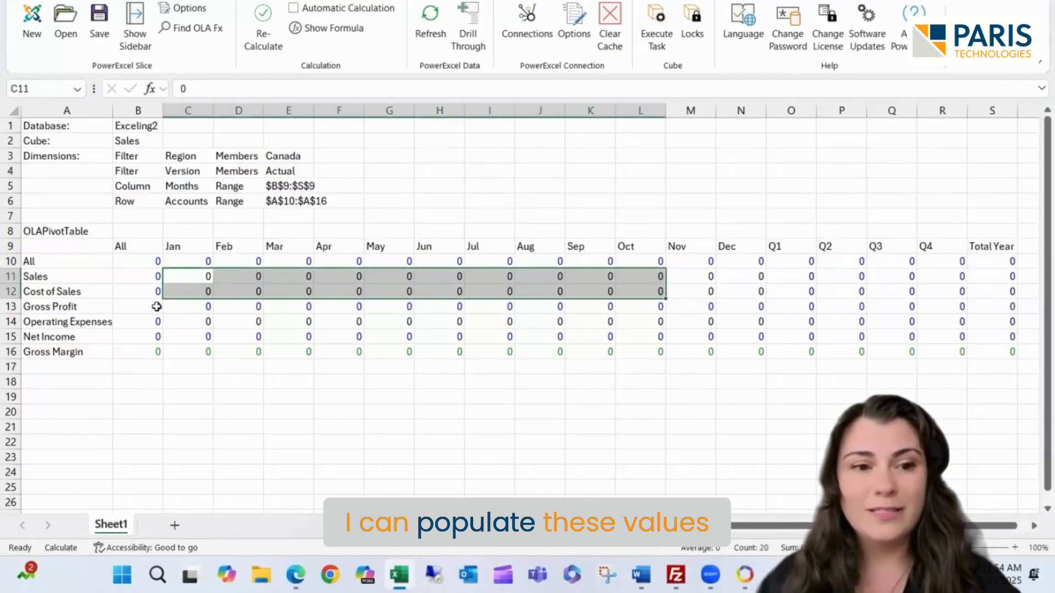
click(245, 320)
click(203, 278)
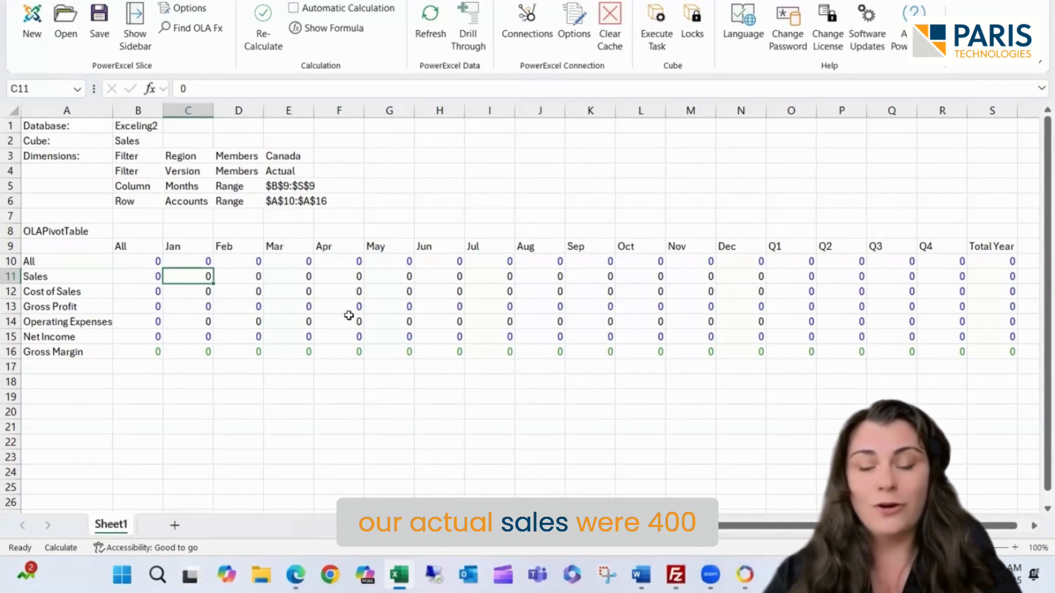
text(400)
key(Tab)
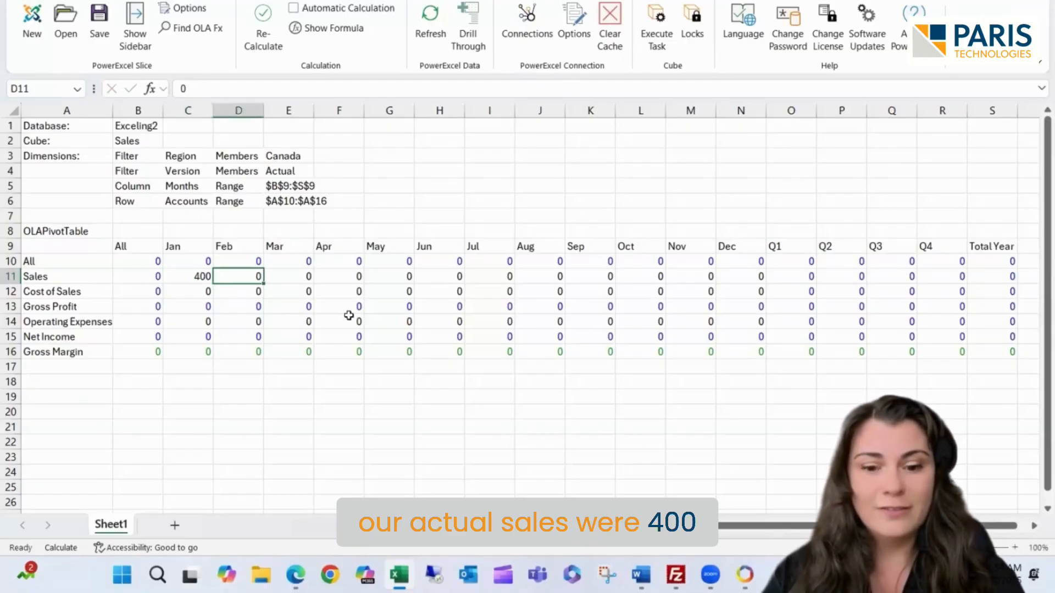
Enter Sales of 500 for February and 600 for March, and recalculate the slice.
text(500)
key(Tab)
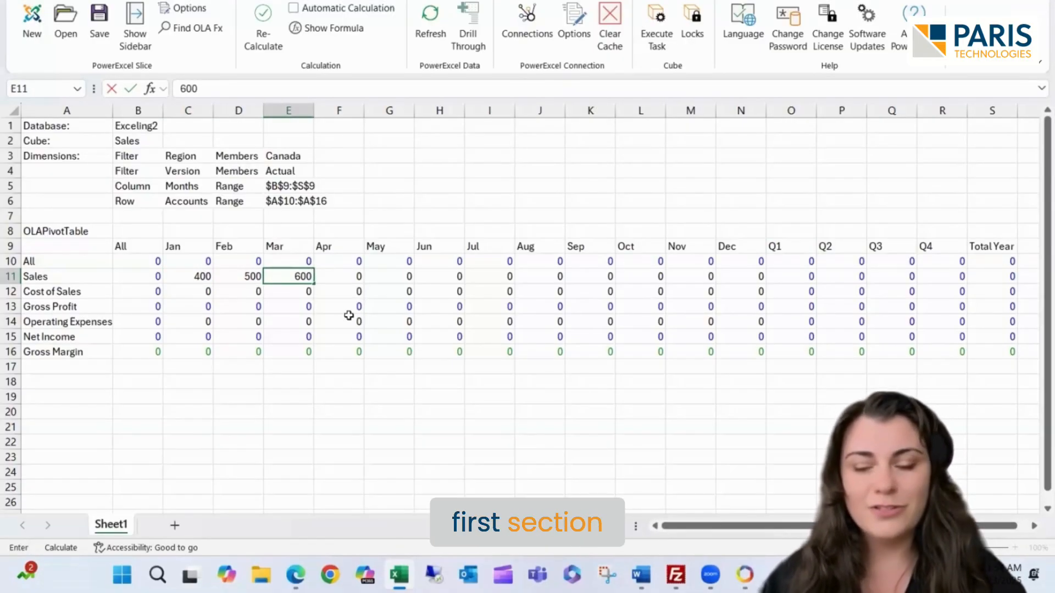
key(Return)
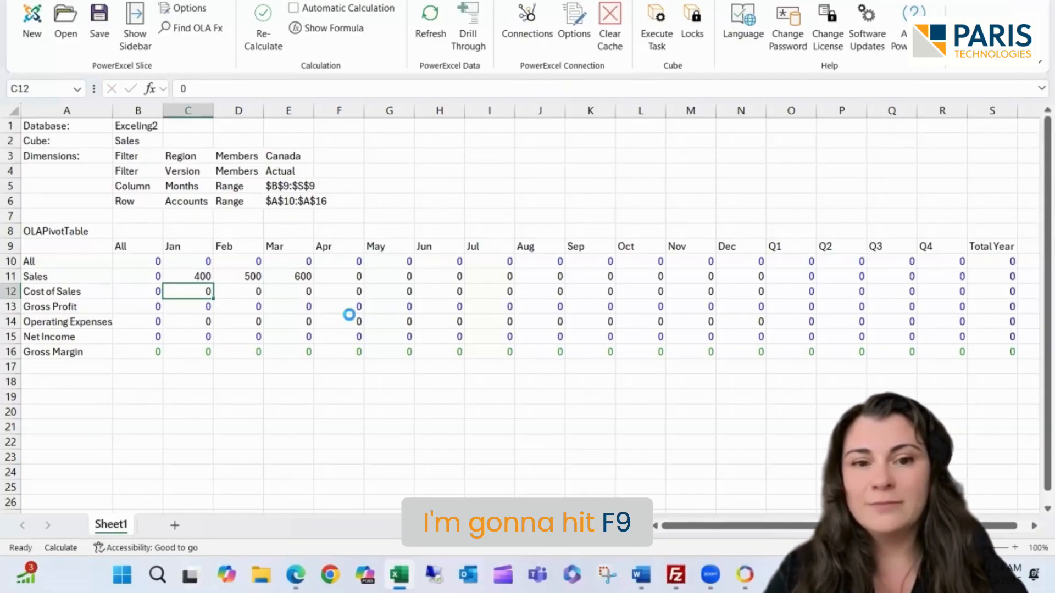
key(F9)
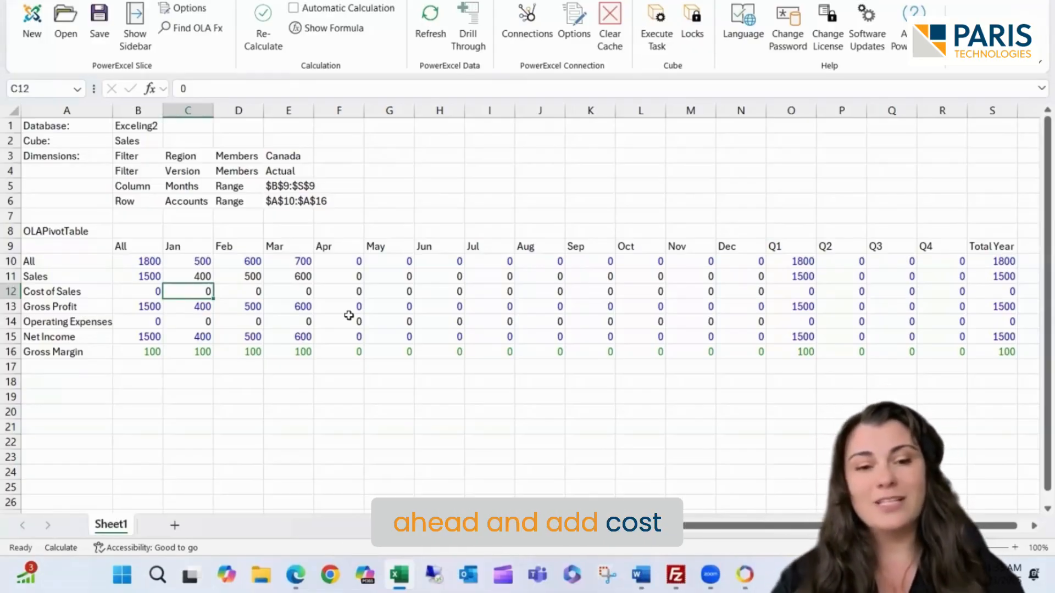
Enter 200 as the January Cost of Sales, fill it across through March, and recalculate the slice.
text(200)
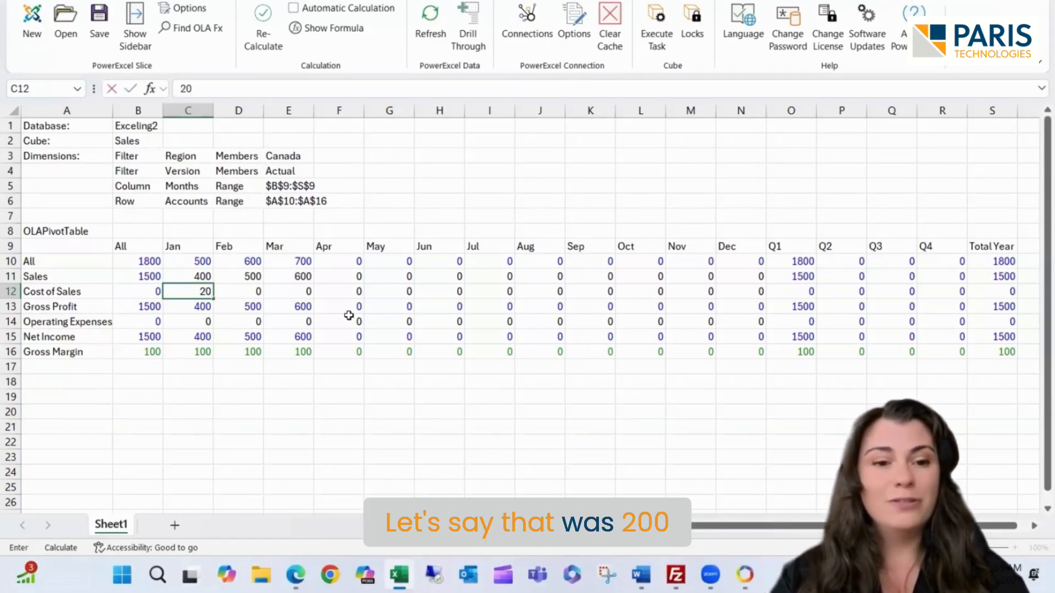
key(Tab)
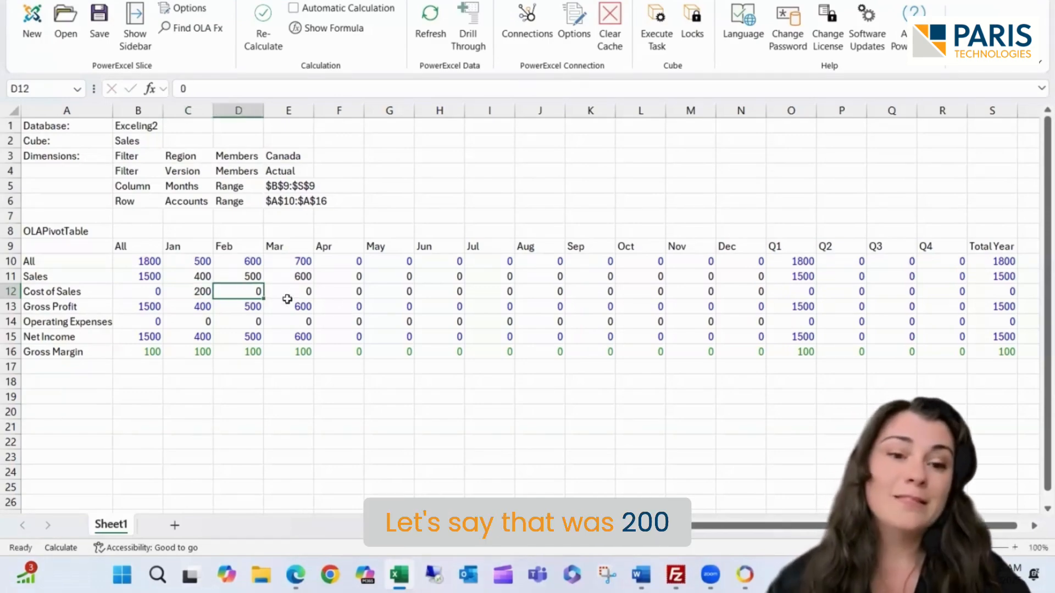
click(208, 294)
drag(209, 297, 300, 297)
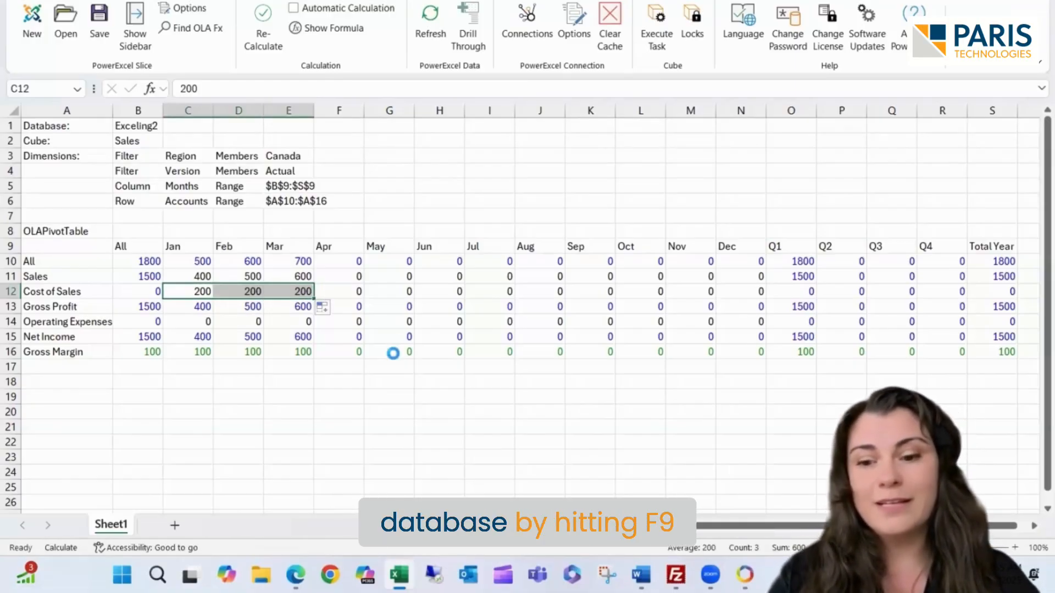
key(F9)
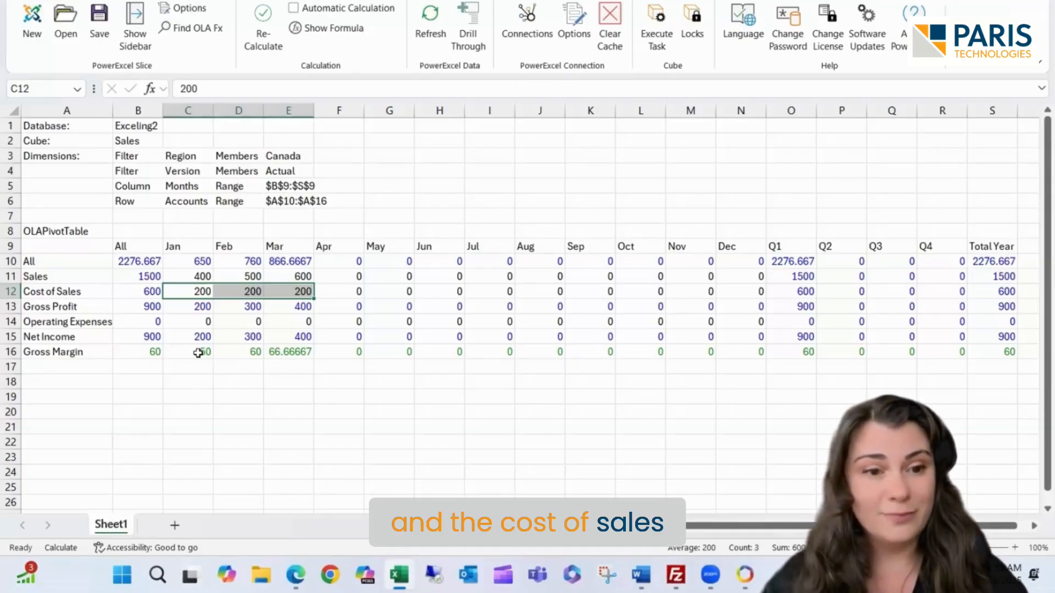
Review January's Gross Profit and the Q1 results from the column header down through Gross Margin.
click(174, 309)
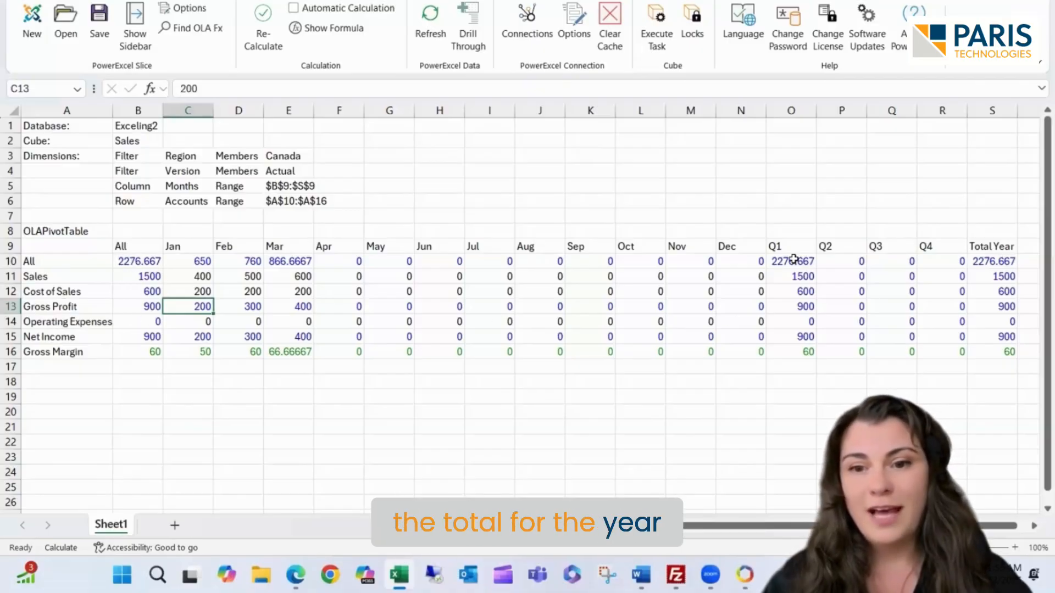
drag(794, 249, 801, 354)
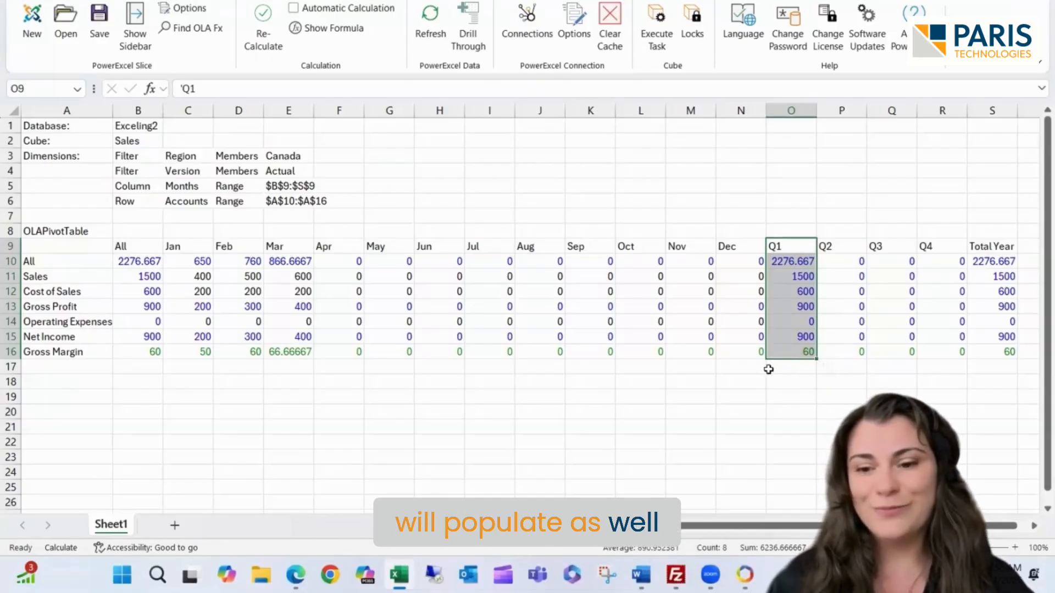
click(766, 478)
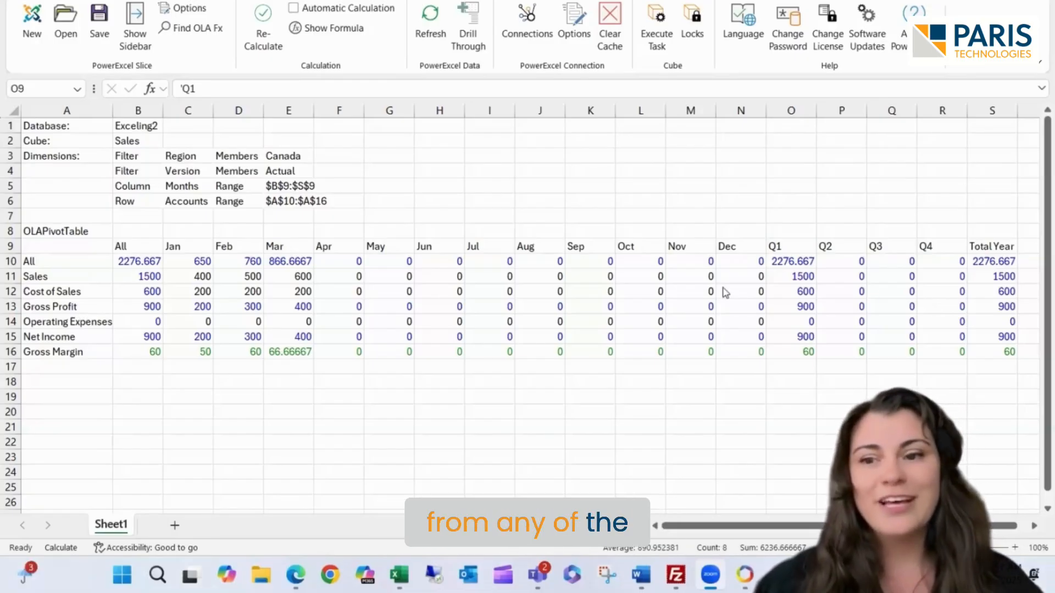
Format all the slice's values, from the All row through Gross Margin and All through Total Year, with no decimal places.
key(ctrl+shift+Down)
click(119, 261)
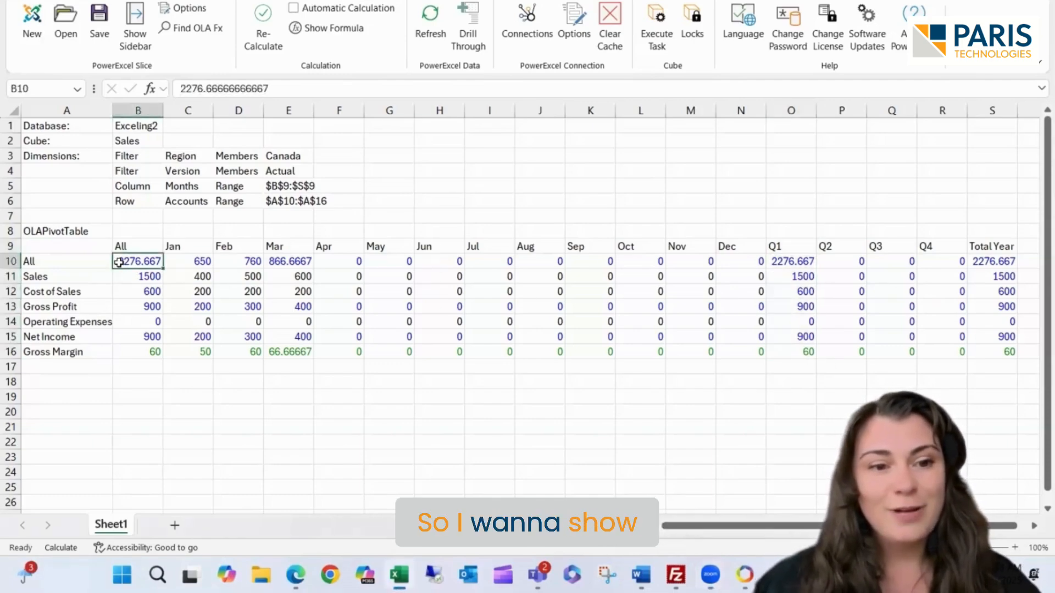
shift+click(995, 355)
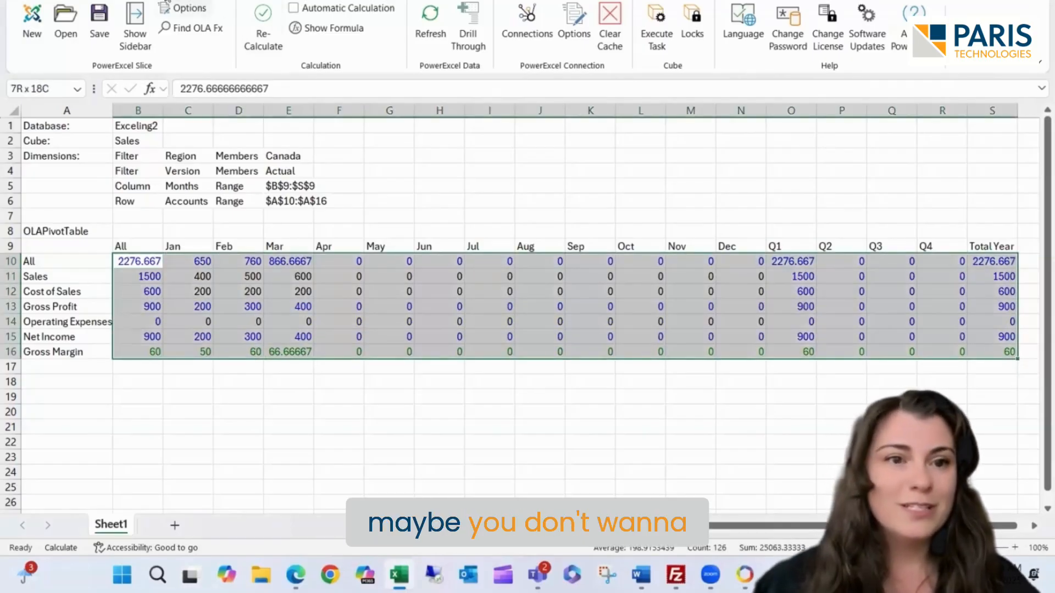
click(58, 0)
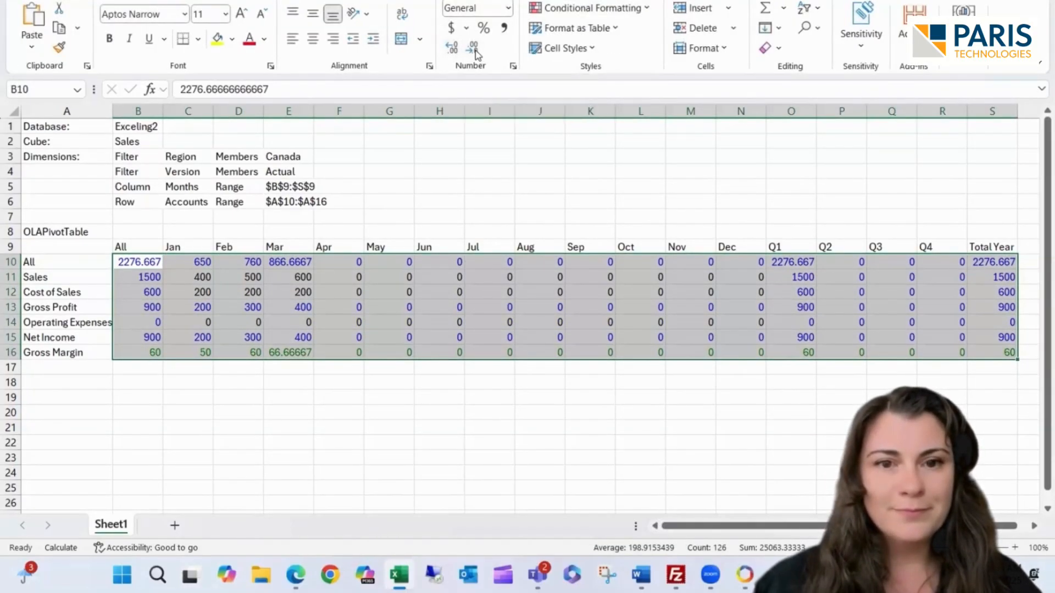
click(456, 52)
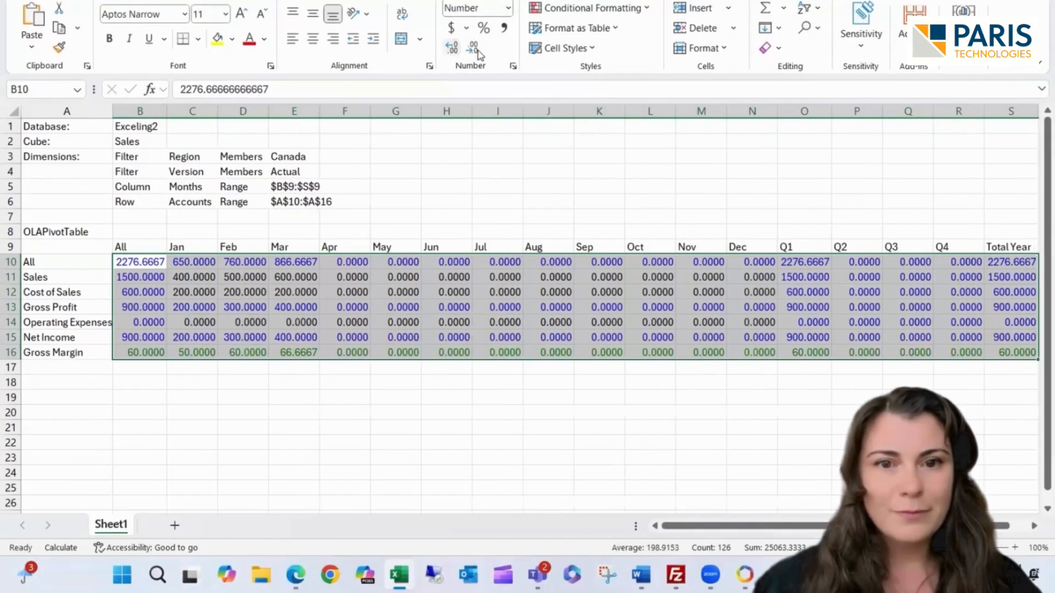
click(478, 52)
click(478, 53)
click(478, 53)
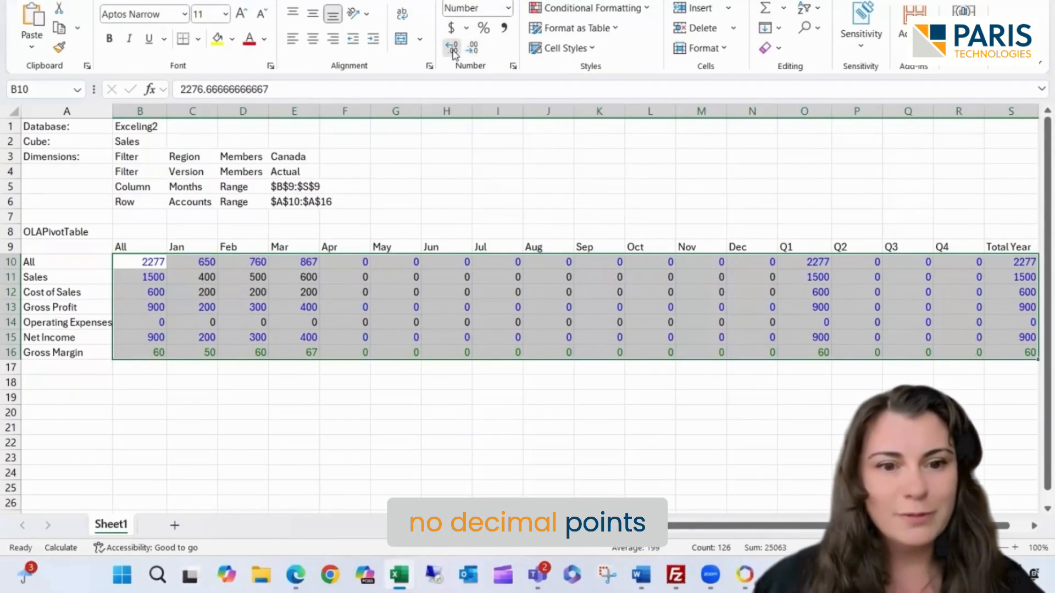
click(453, 51)
click(471, 49)
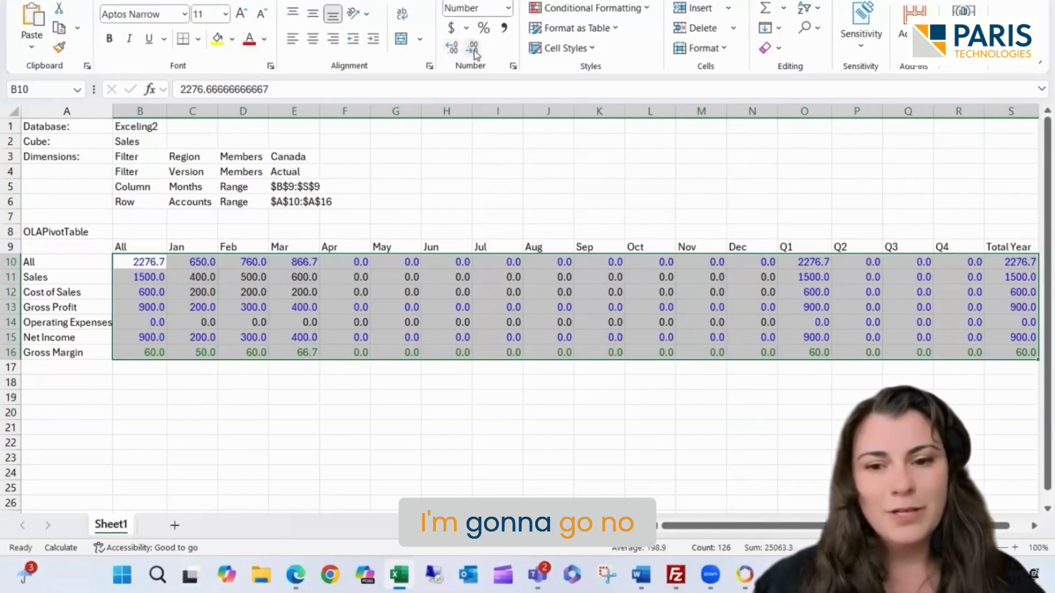
click(472, 49)
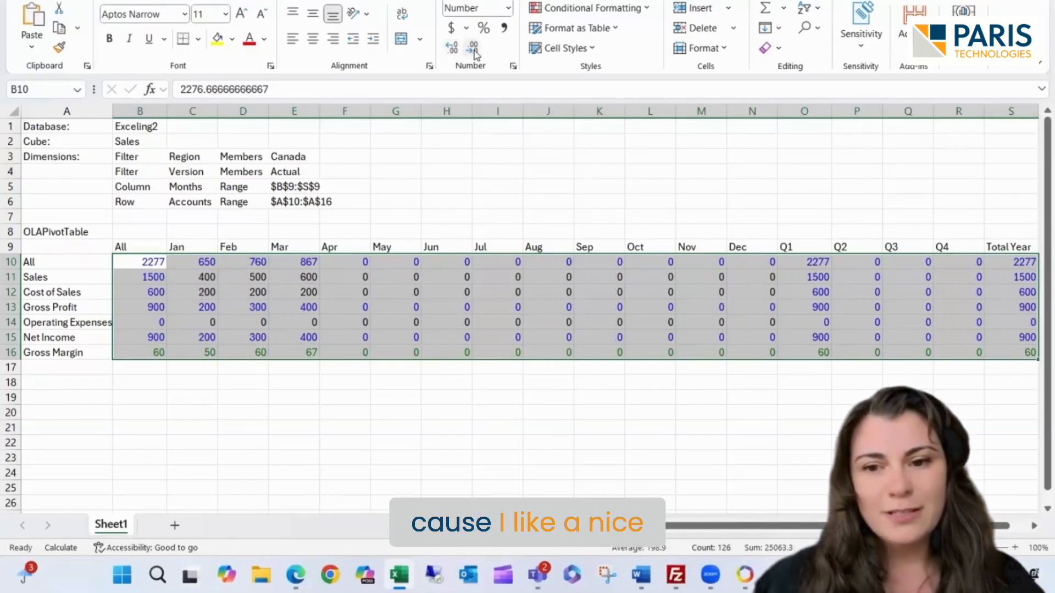
click(555, 181)
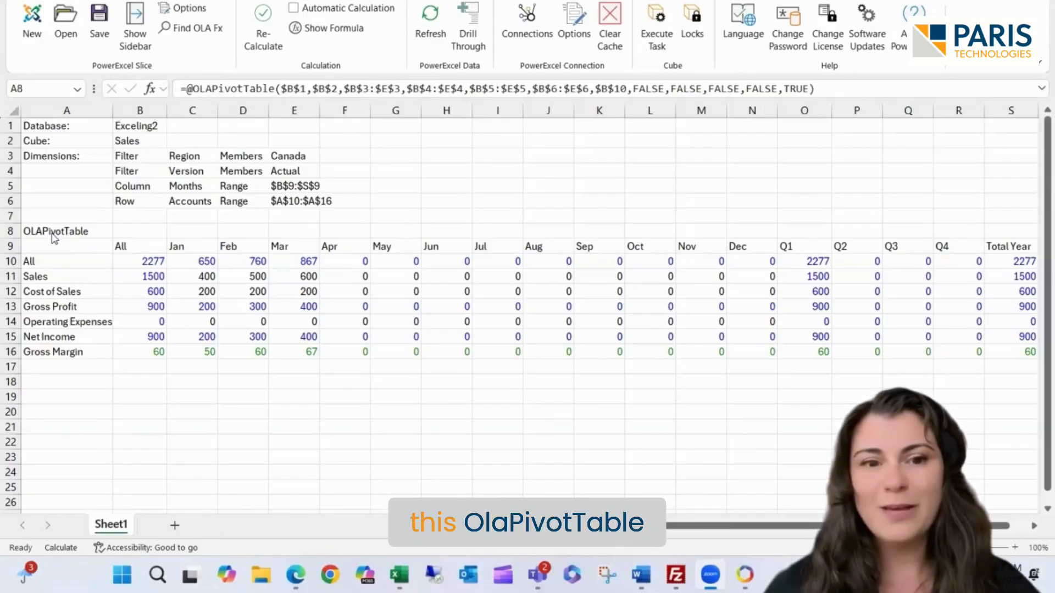
In the slice's Months members, move Q1 after Mar, Q2 after Jun, Q3 after Sep and Q4 after Dec.
click(293, 158)
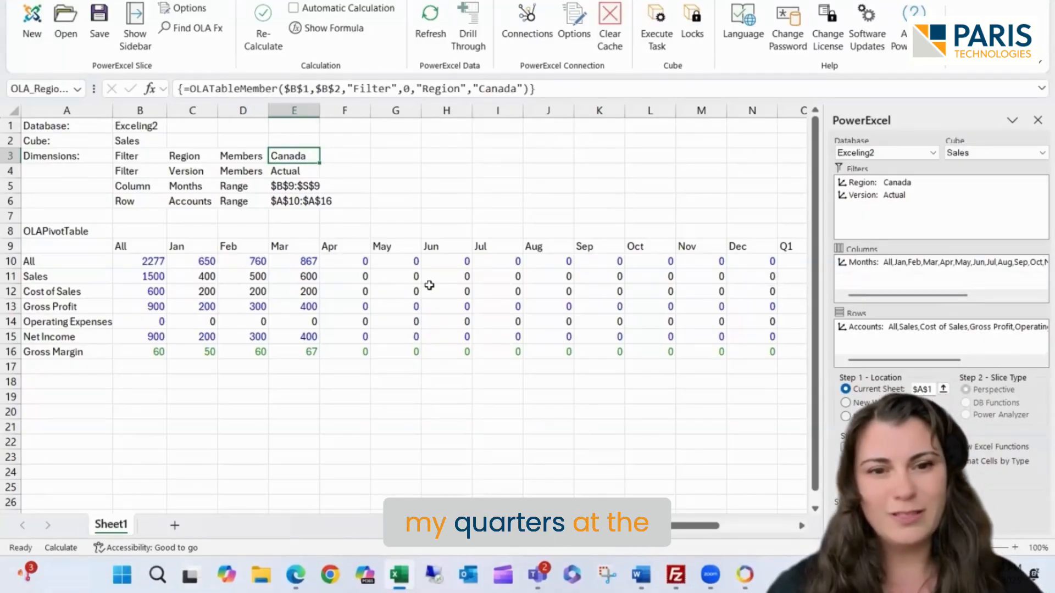
click(899, 264)
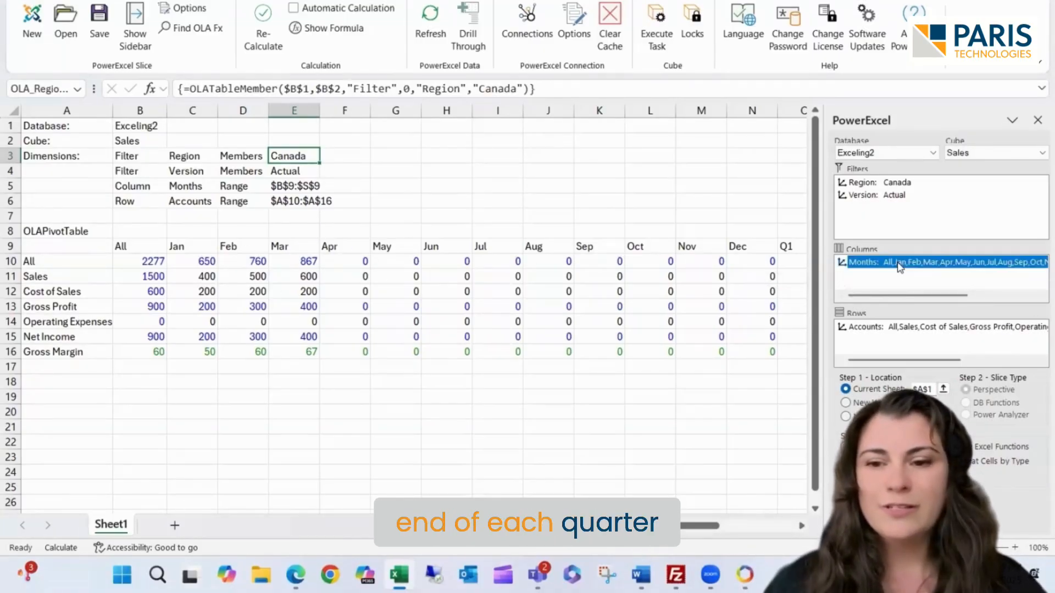
double_click(899, 265)
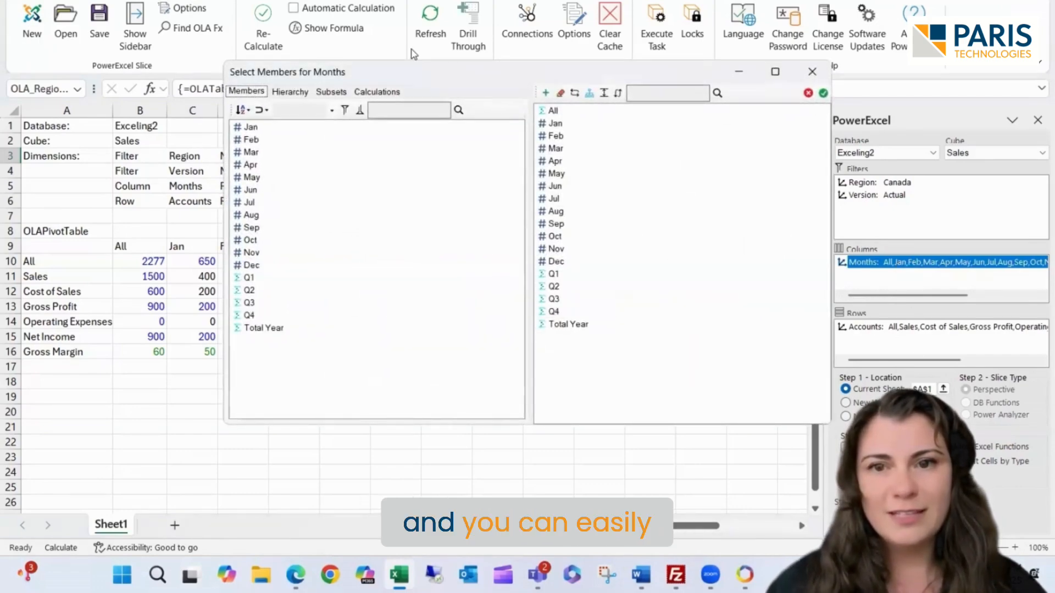
drag(554, 274, 562, 160)
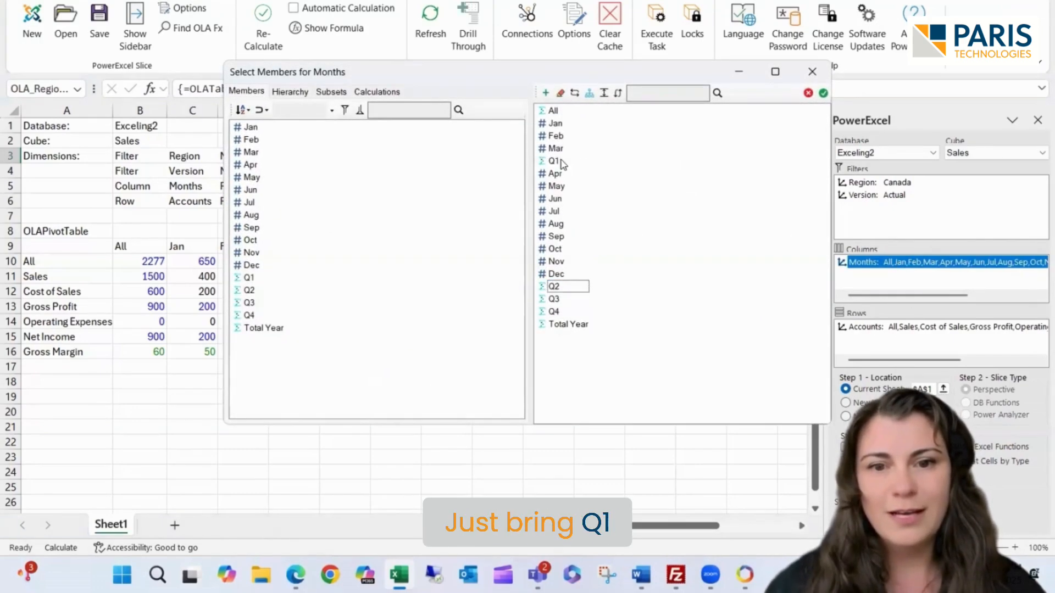
drag(556, 219, 556, 215)
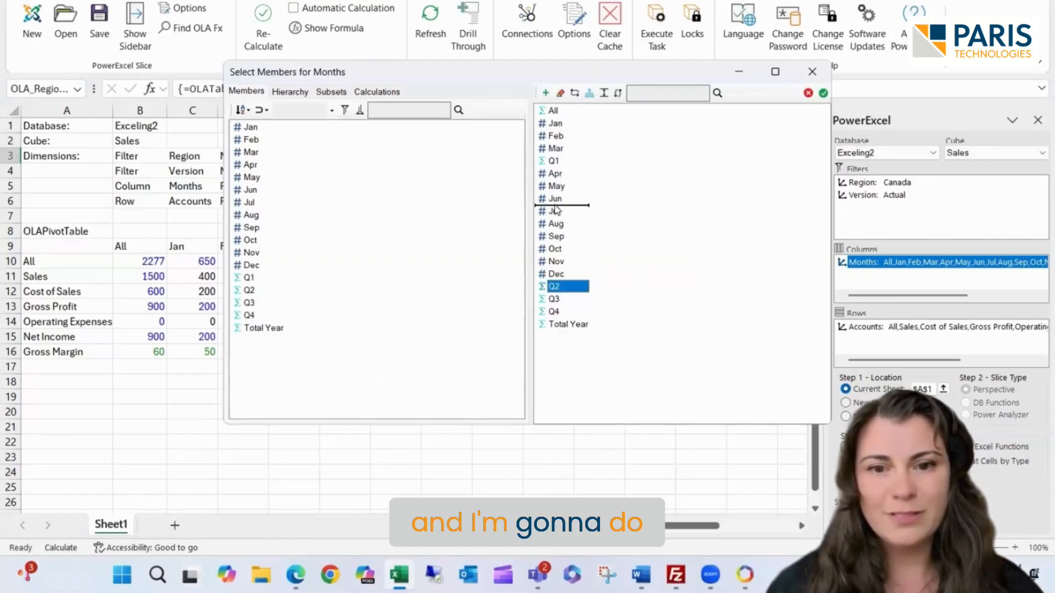
drag(554, 301, 657, 328)
drag(547, 165, 550, 160)
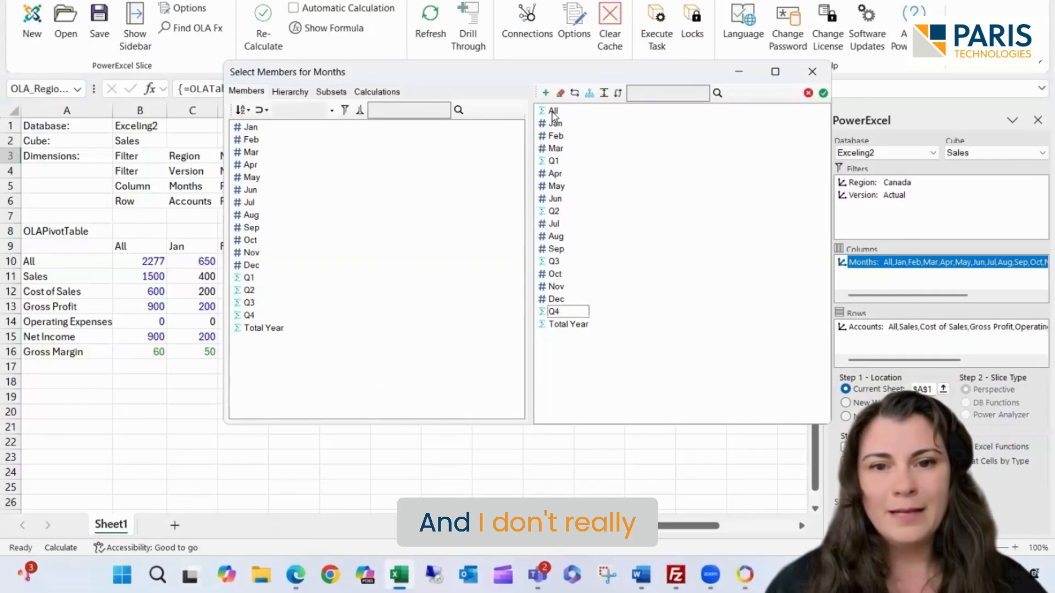
Remove the All member from the Months selection, accept the member list and update the slice.
click(553, 111)
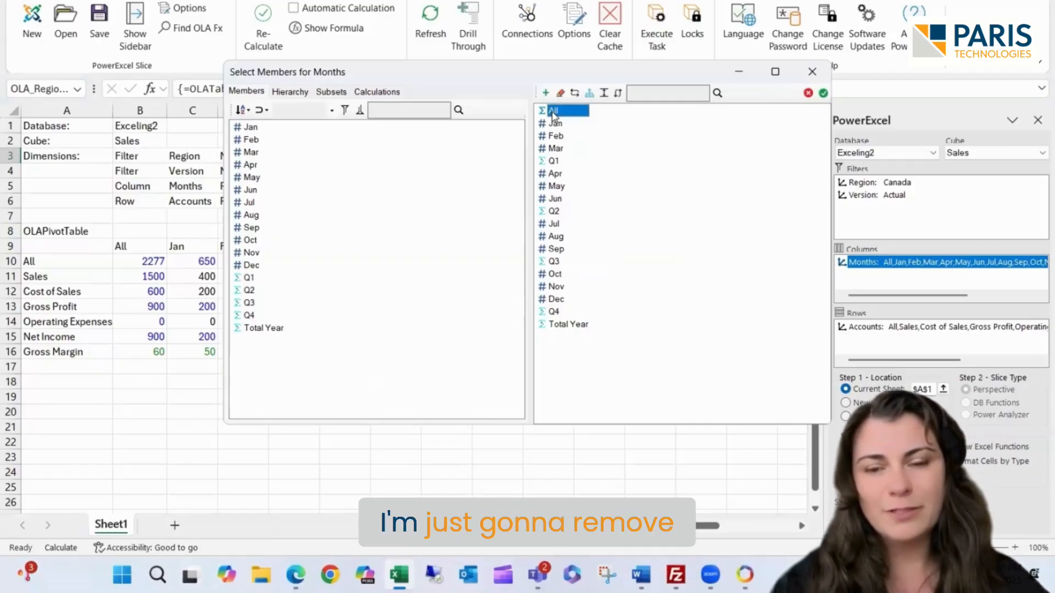
key(Delete)
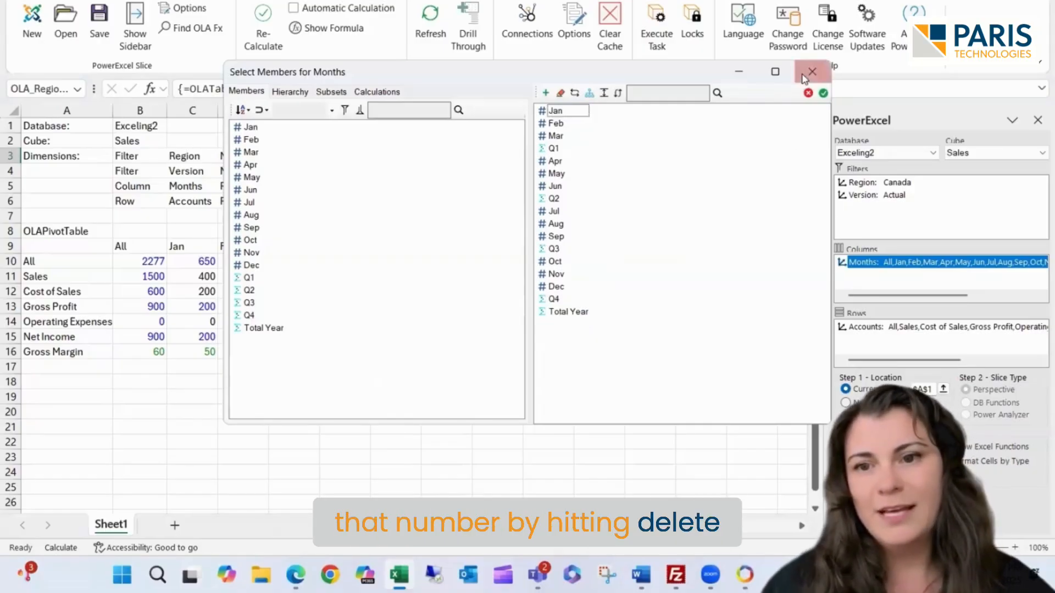
click(823, 93)
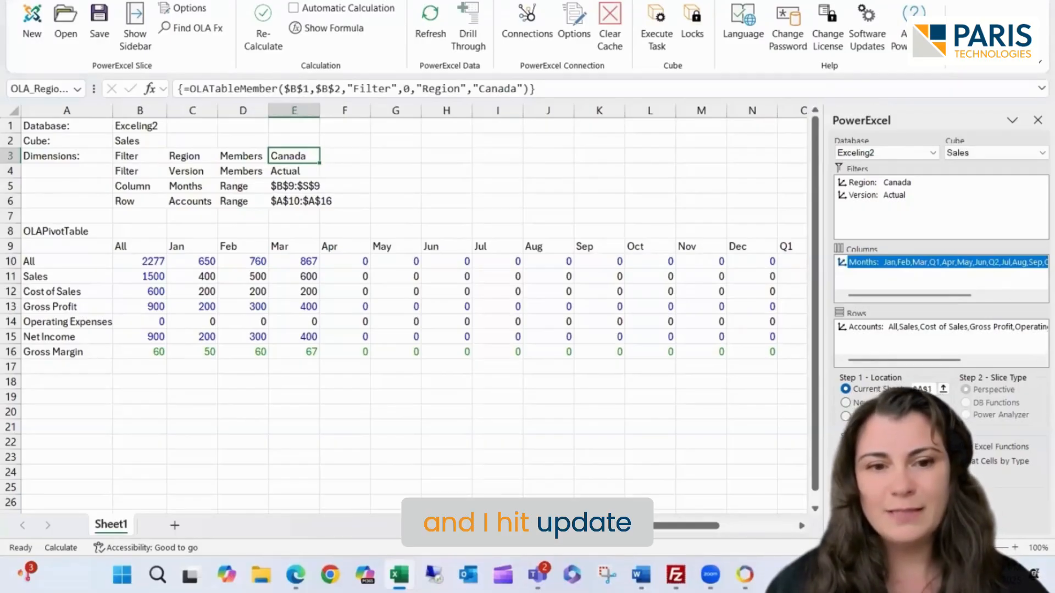
click(934, 500)
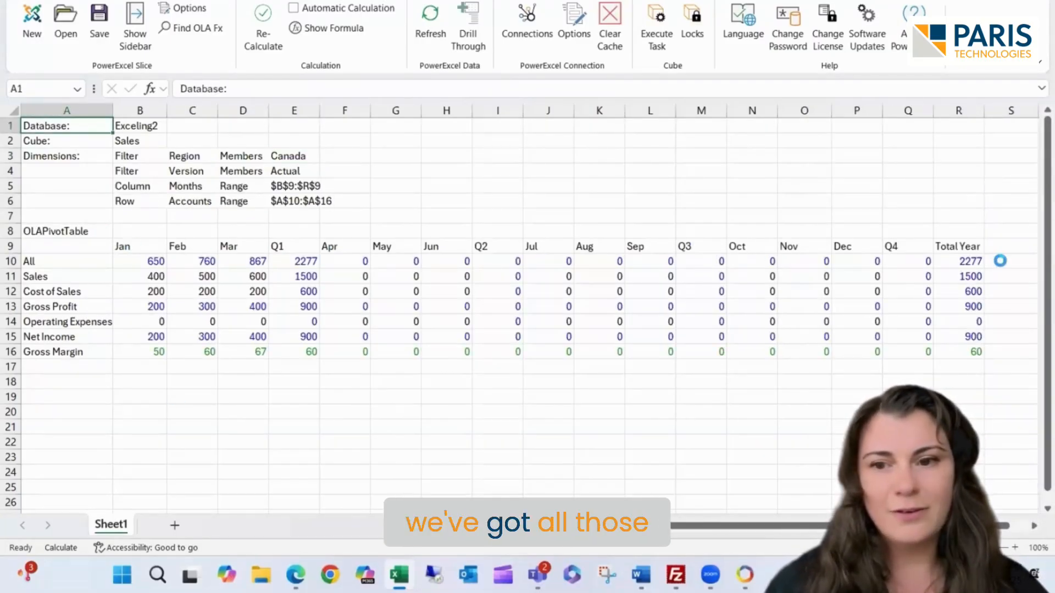
Make the Q1, Q2, Q3, Q4 and Total Year column headers bold.
click(295, 247)
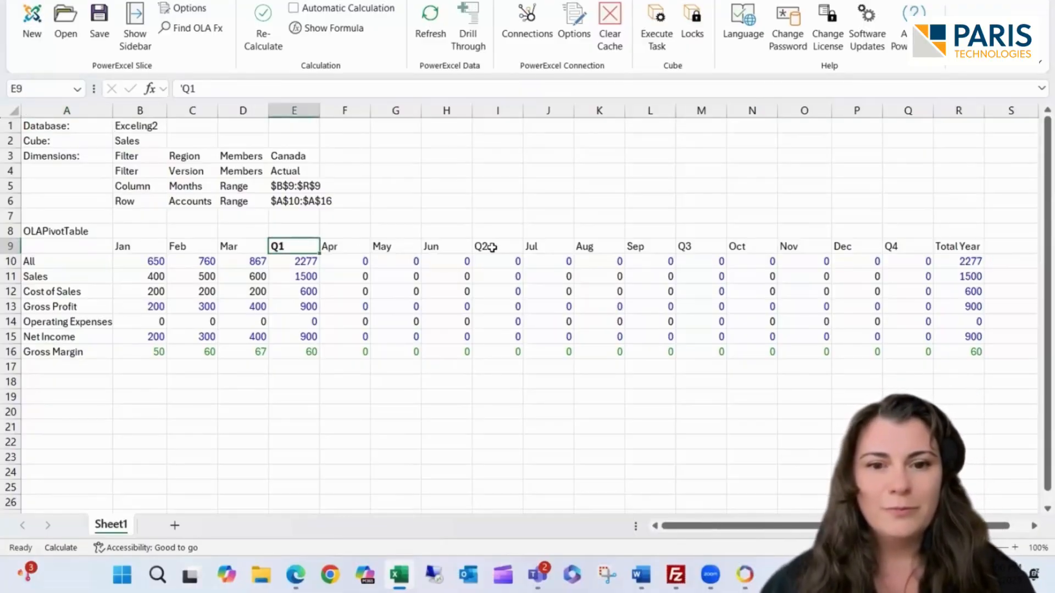
click(492, 248)
key(ctrl+b)
click(701, 246)
key(ctrl+b)
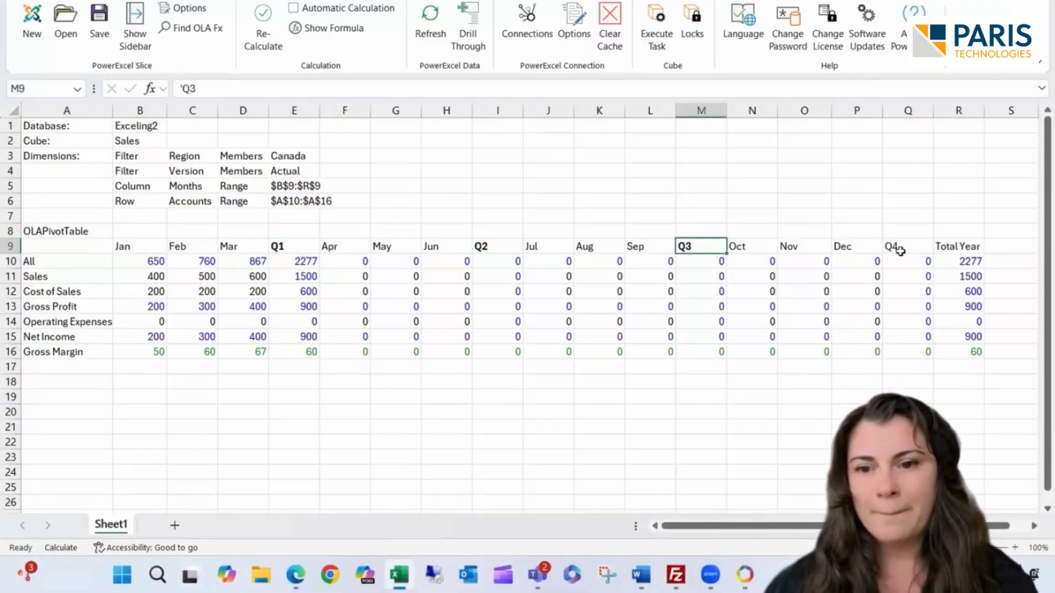
click(899, 250)
key(ctrl+b)
click(961, 246)
key(ctrl+b)
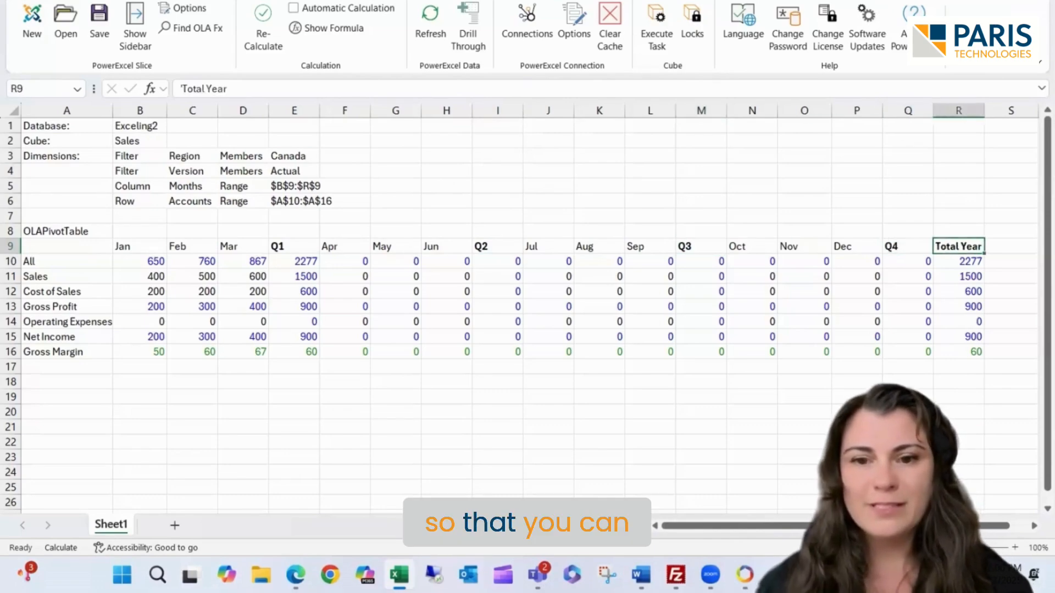
click(711, 430)
Enter Sales of 400 for April, 500 for May and 600 for June, and advance past Q2 to July.
click(348, 276)
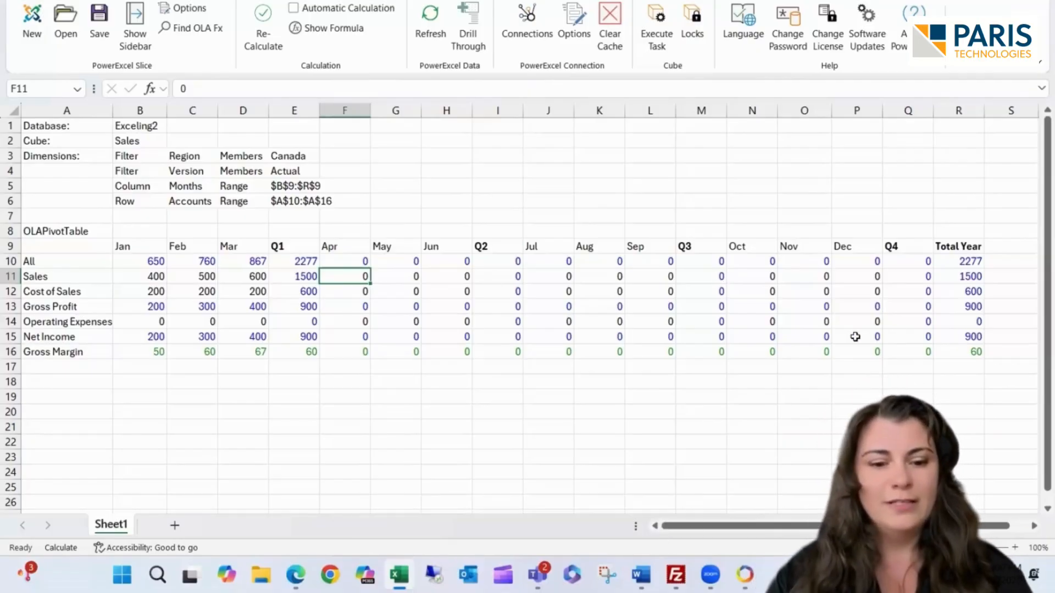
text(00)
key(Tab)
text(500)
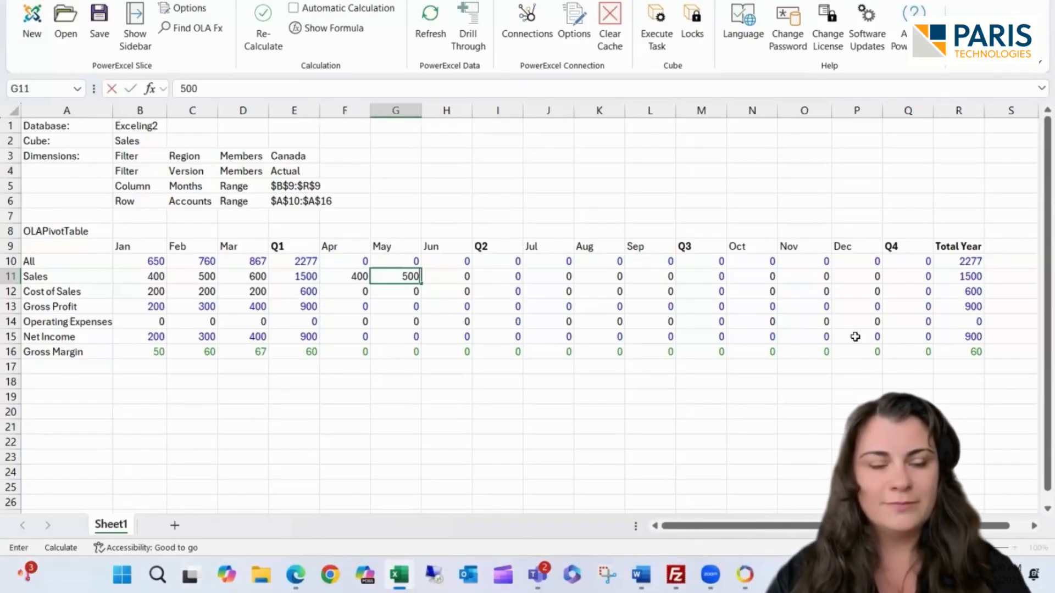
key(Tab)
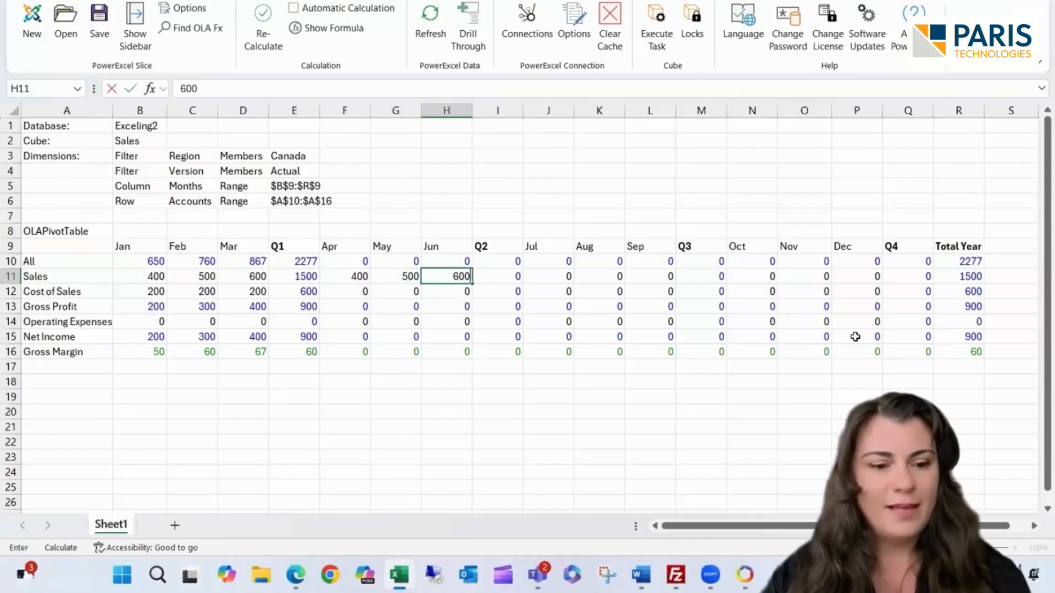
text(600)
key(Tab)
key(Tab)
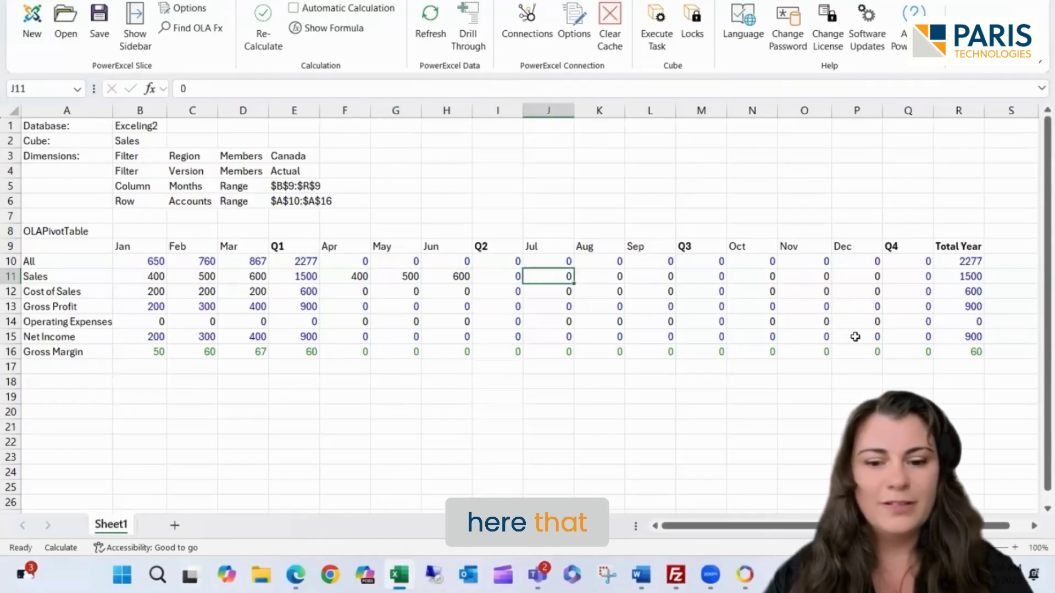
Enter Sales of 400 for July, 500 for August and 600 for September.
key(Tab)
text(50)
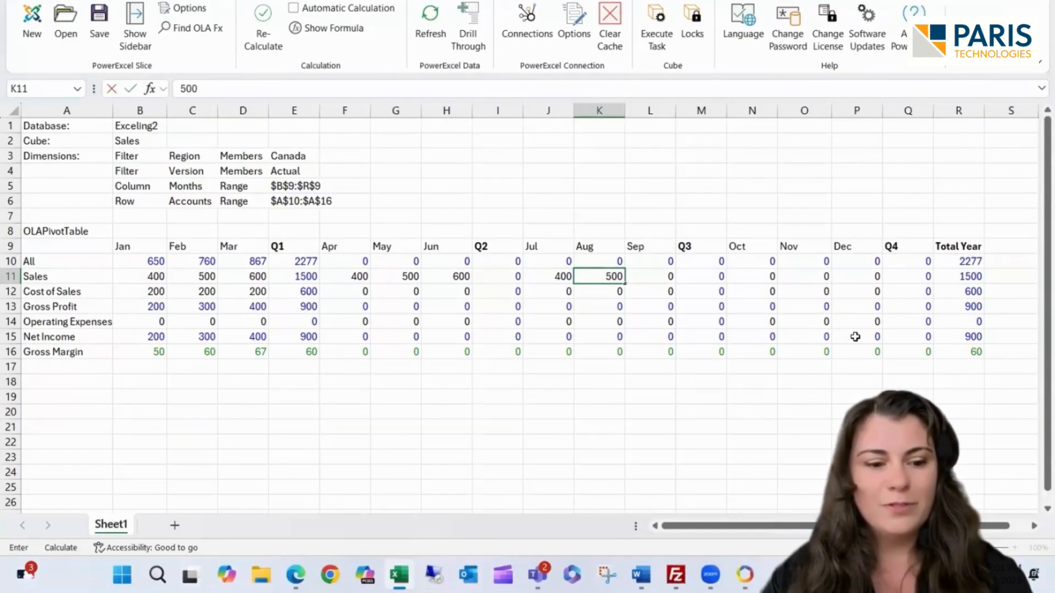
key(Tab)
text(600)
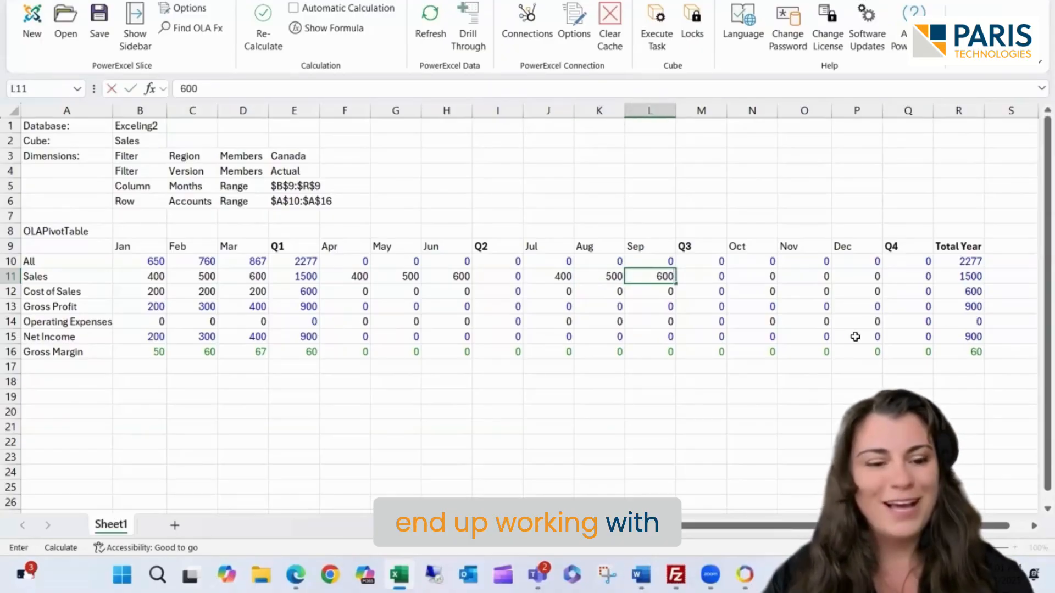
key(Tab)
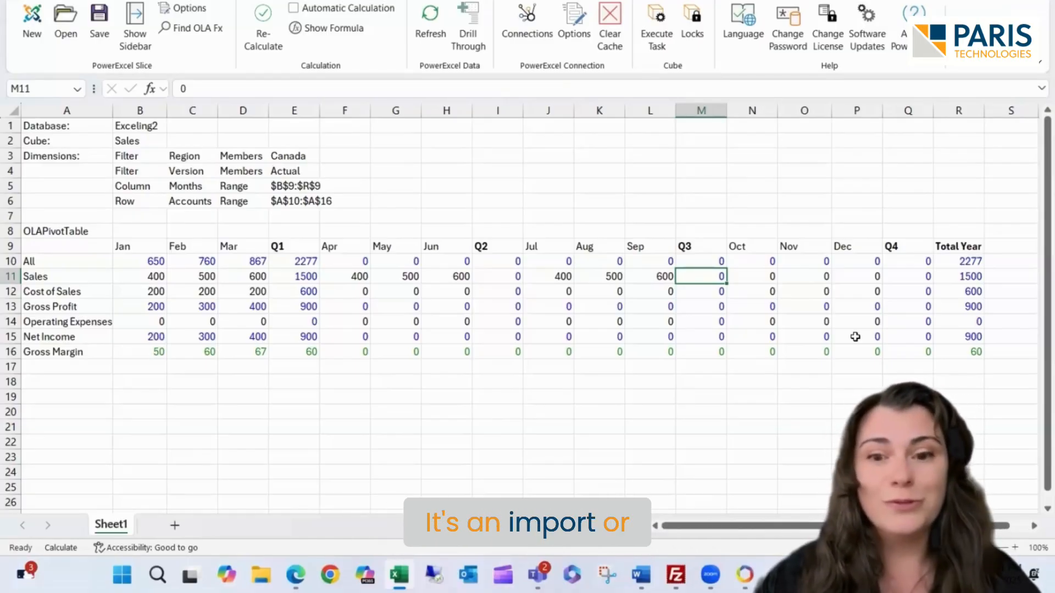
Skip the Q3 total and enter Sales of 400 for October, 500 for November and 600 for December.
key(Right)
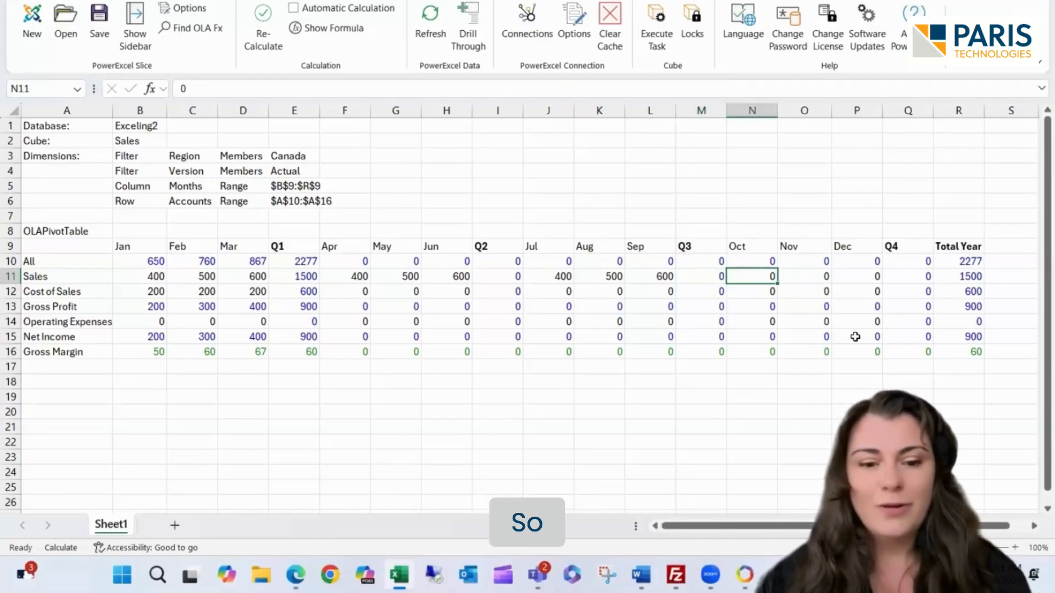
text(400)
key(Right)
text(500)
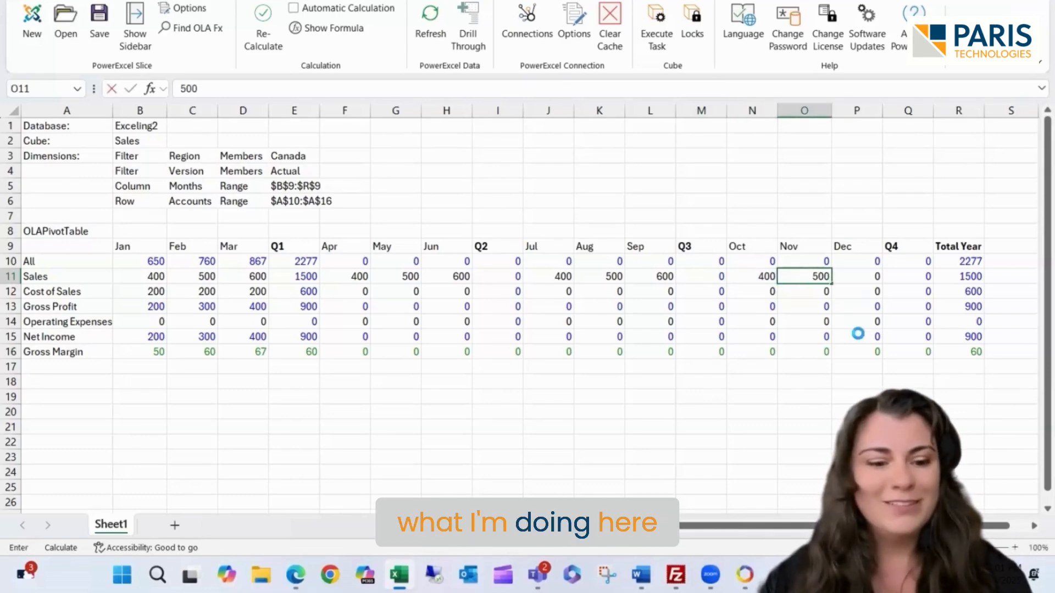
key(Right)
text(600)
key(Return)
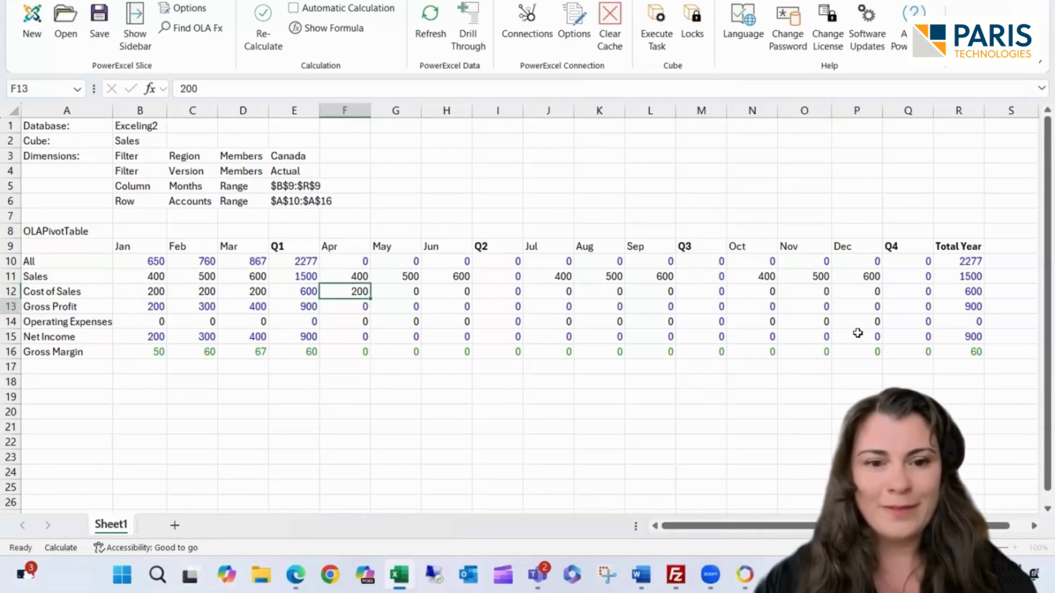
Set April's Cost of Sales to 200 and fill the value across May and June.
key(Return)
click(346, 291)
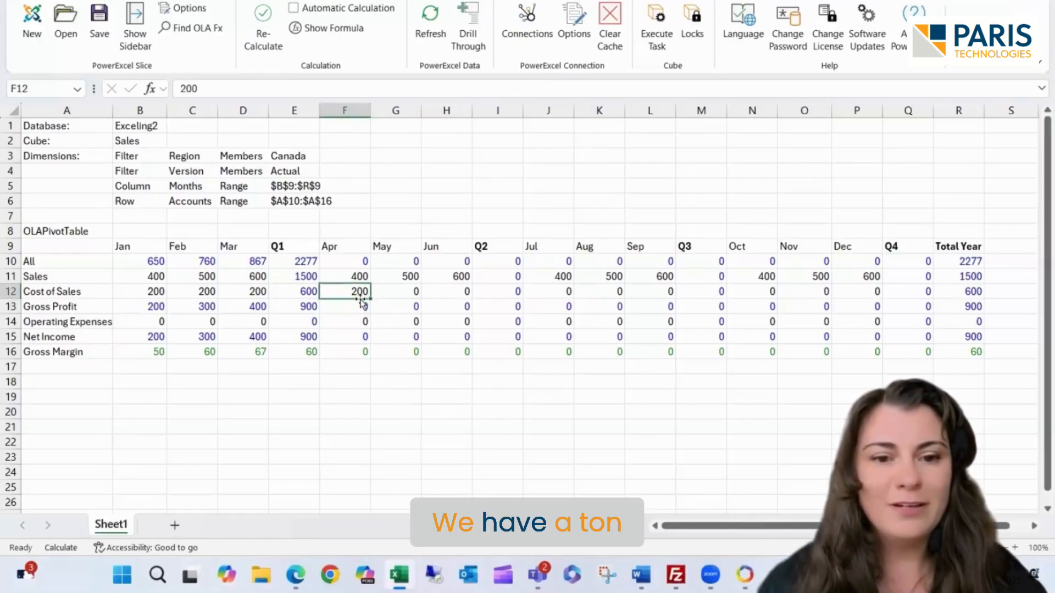
drag(371, 299, 407, 299)
drag(471, 295, 471, 294)
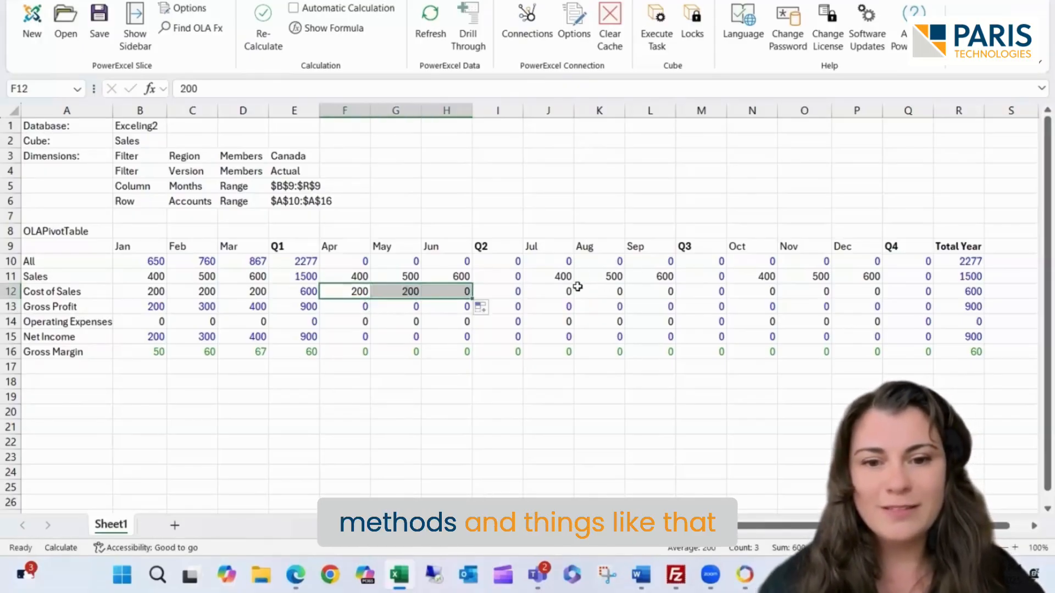
Set July's Cost of Sales to 200 and fill the value across August and September.
click(558, 294)
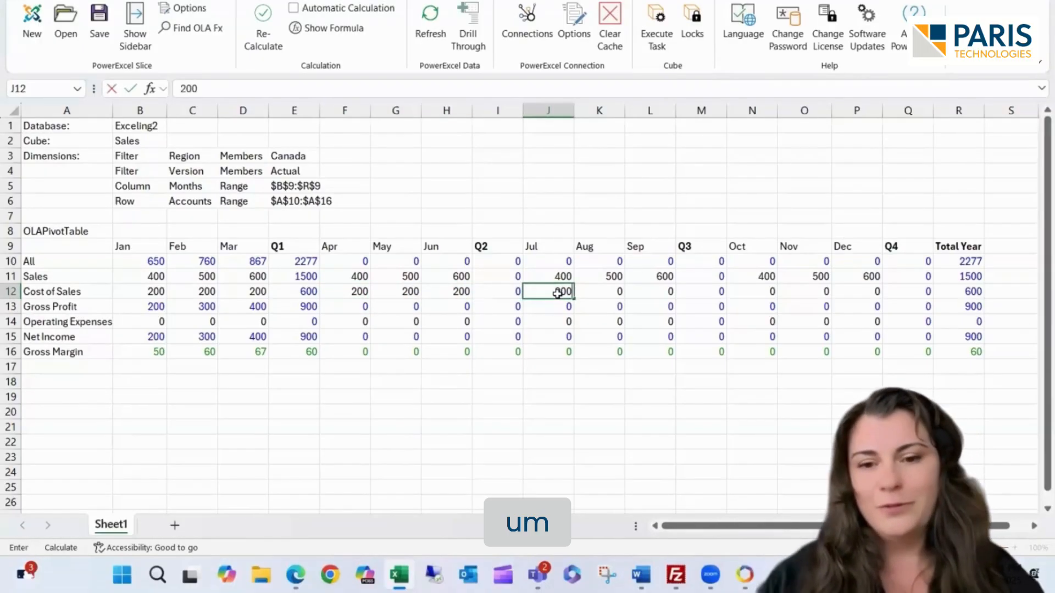
key(Return)
click(566, 299)
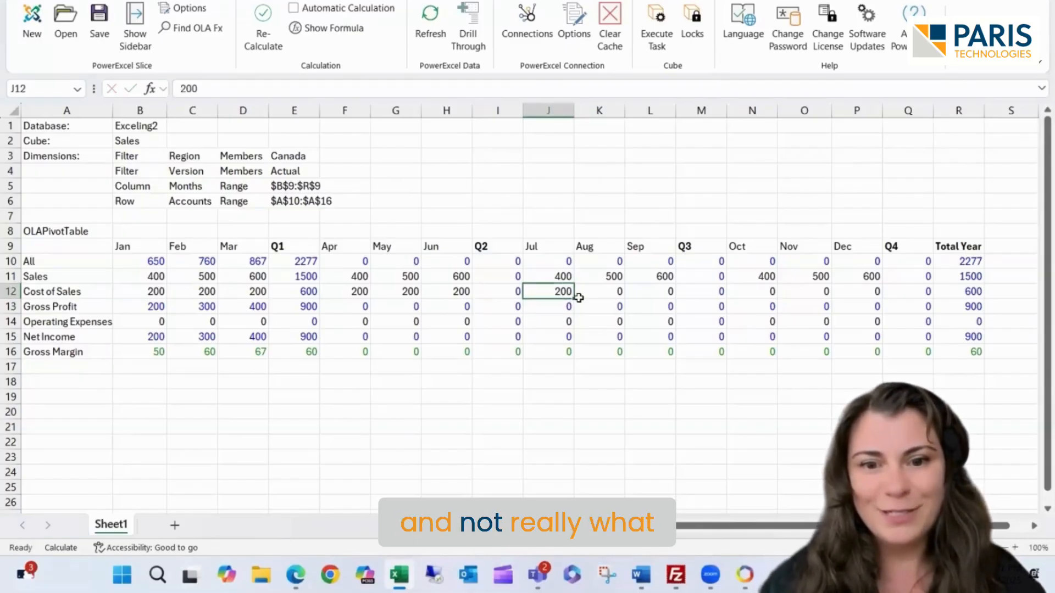
drag(574, 299, 671, 291)
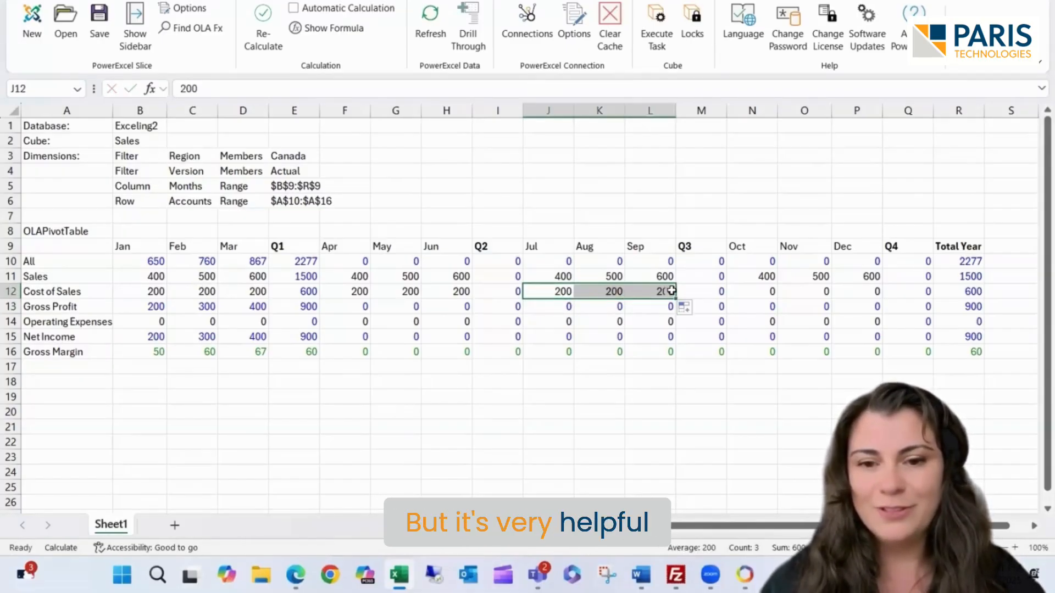
Set October's Cost of Sales to 200, fill it across November and December, and recalculate the slice.
click(753, 294)
text(200)
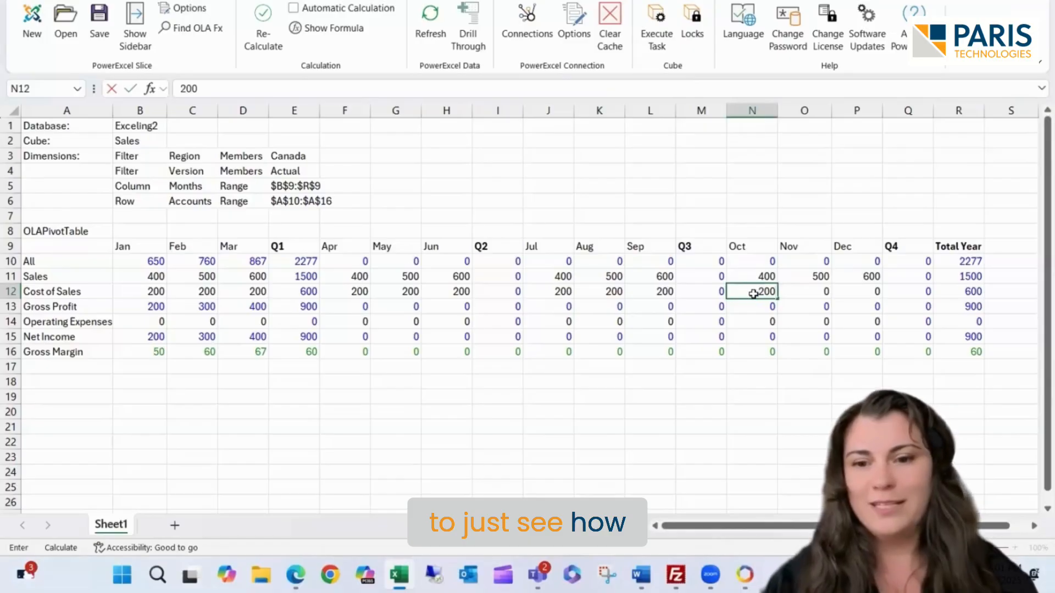
key(Return)
click(754, 295)
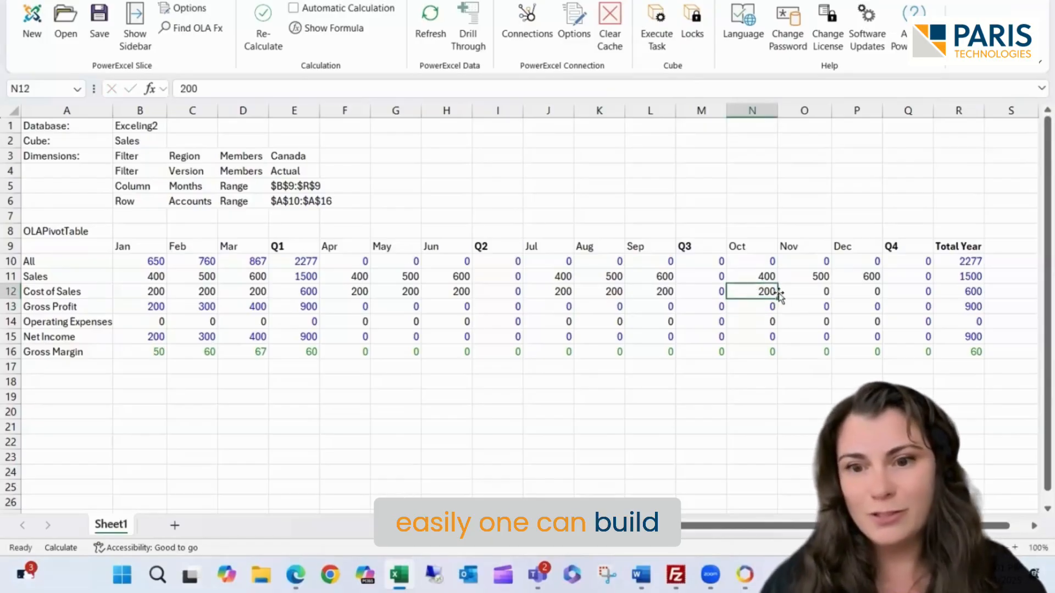
drag(777, 297, 869, 286)
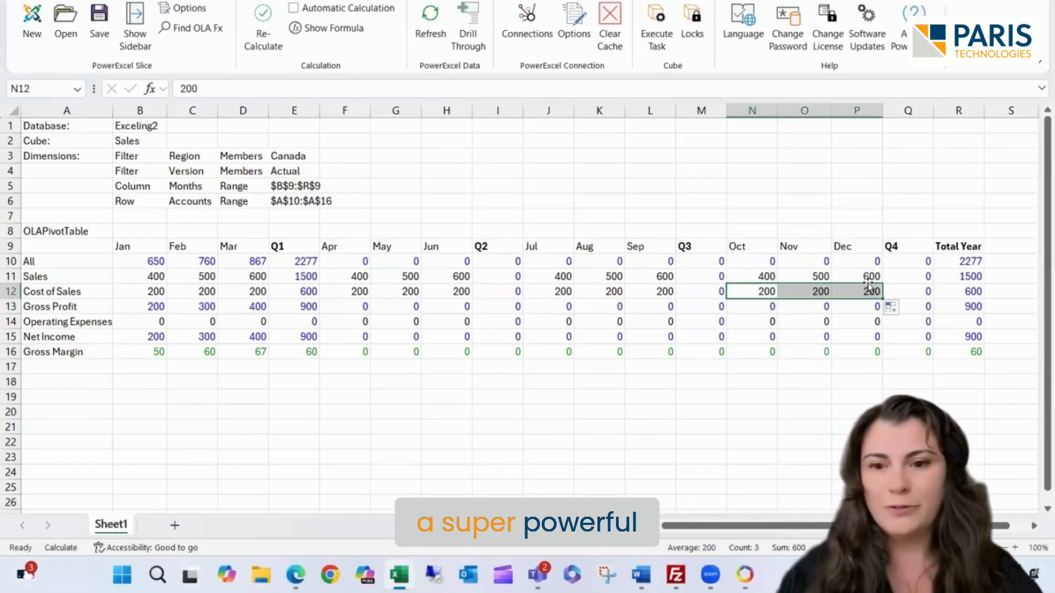
key(Tab)
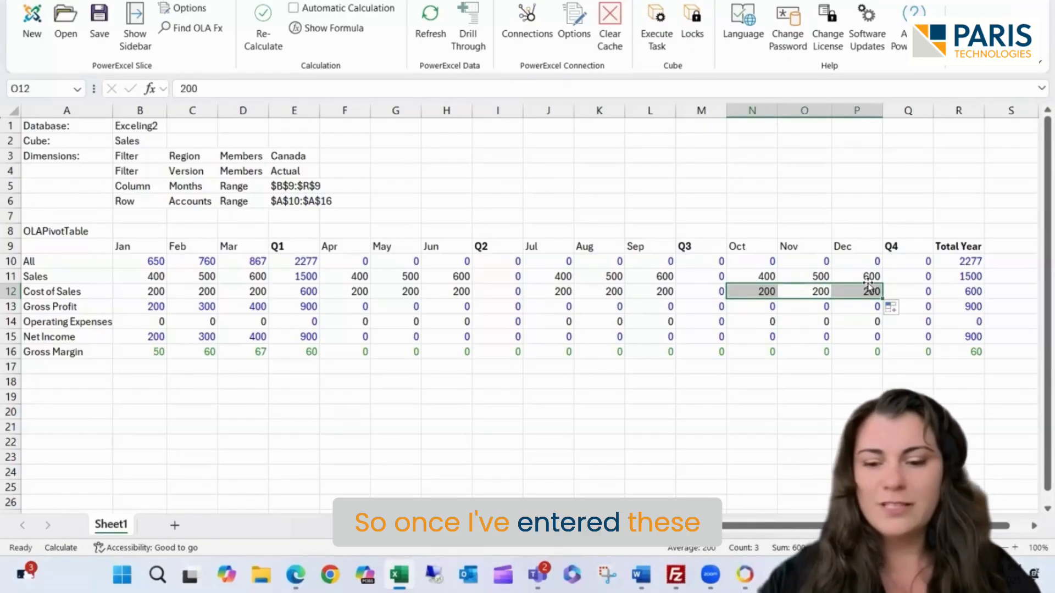
key(F9)
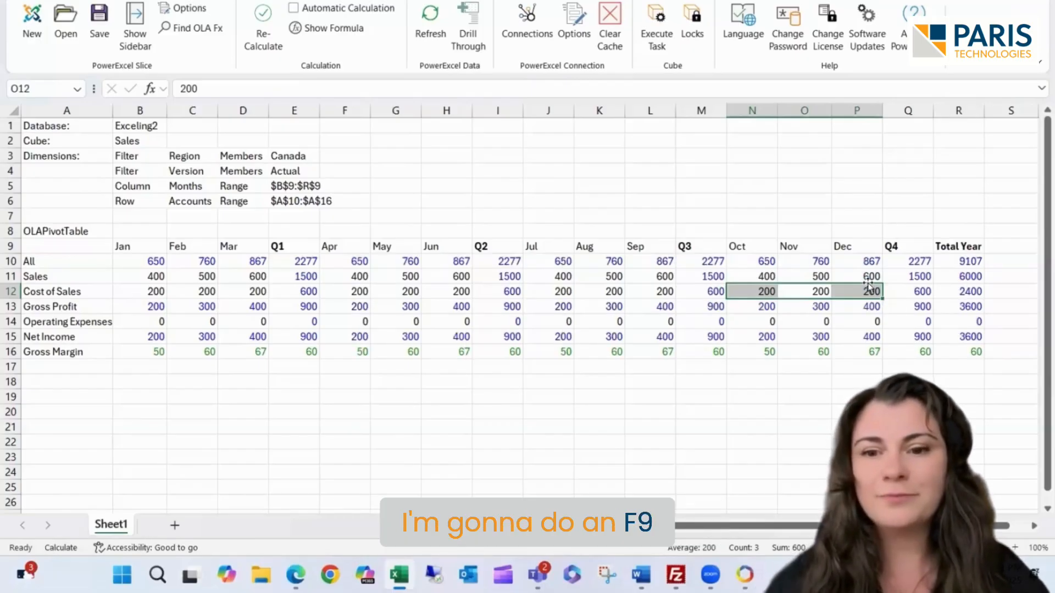
click(750, 416)
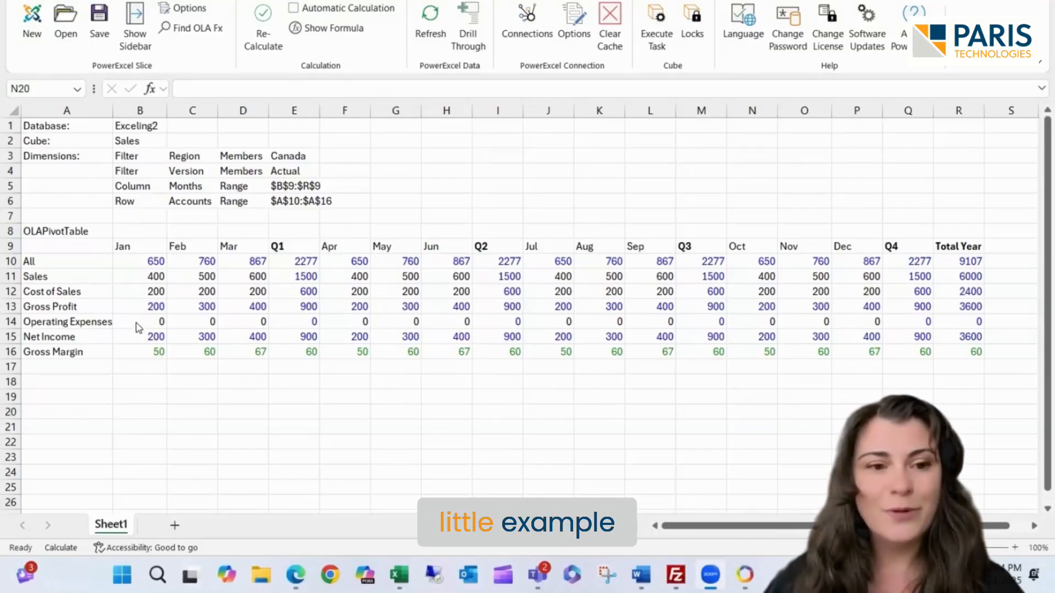
Set January's Operating Expenses to 100 and fill the value across February and March.
click(152, 323)
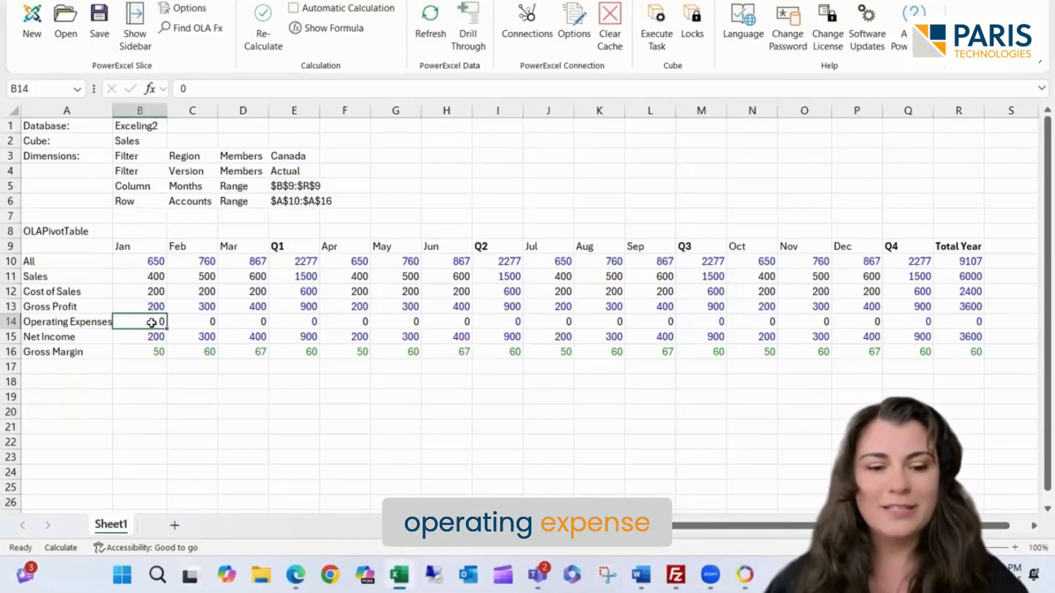
text(100)
key(ctrl+Return)
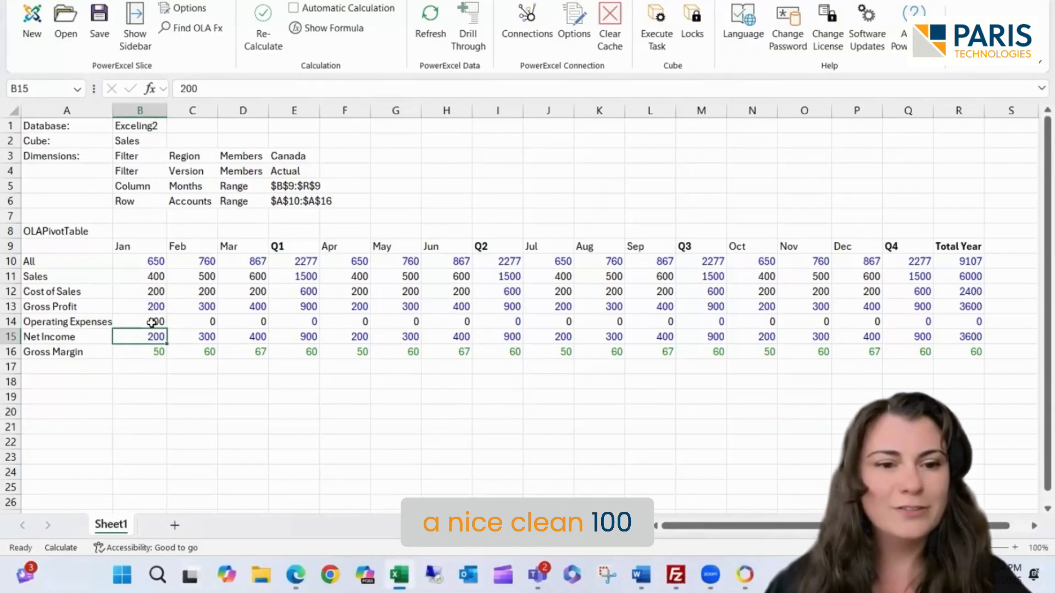
drag(166, 328, 259, 331)
Set April's Operating Expenses to 100 and fill the value across May and June.
click(342, 322)
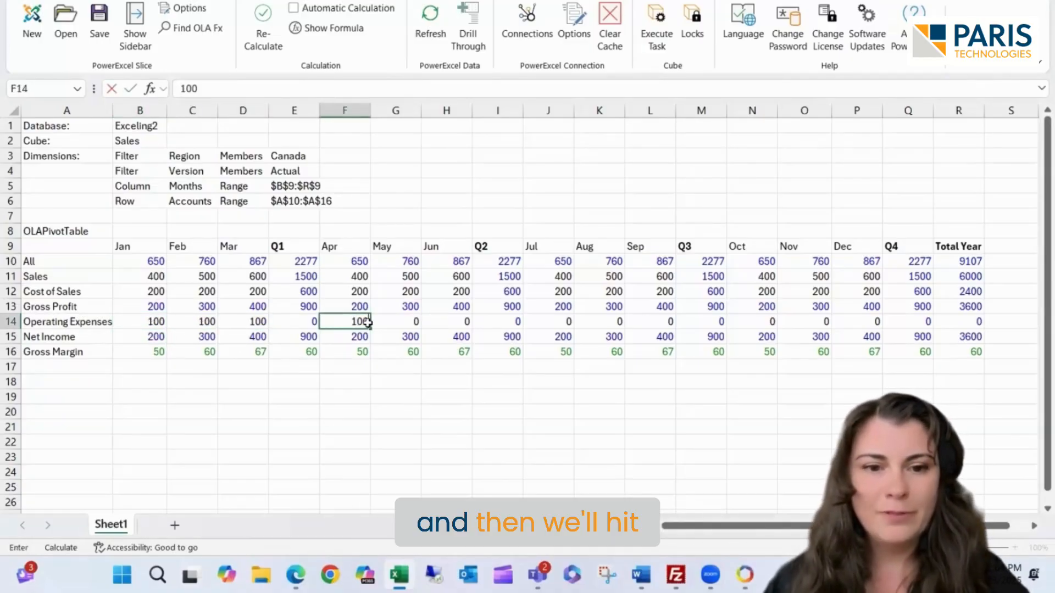
text(100)
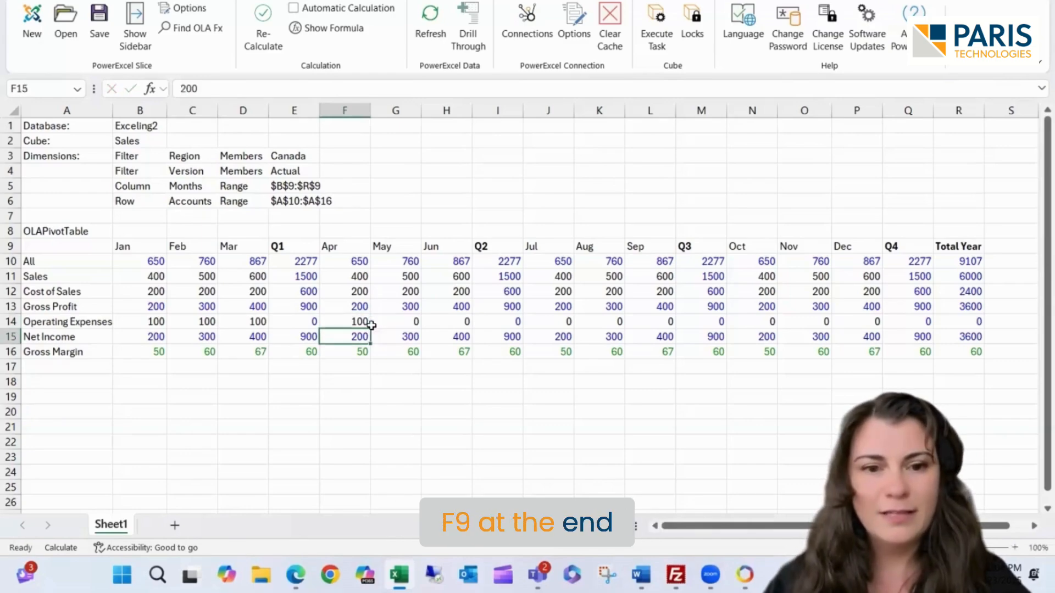
drag(371, 327, 465, 327)
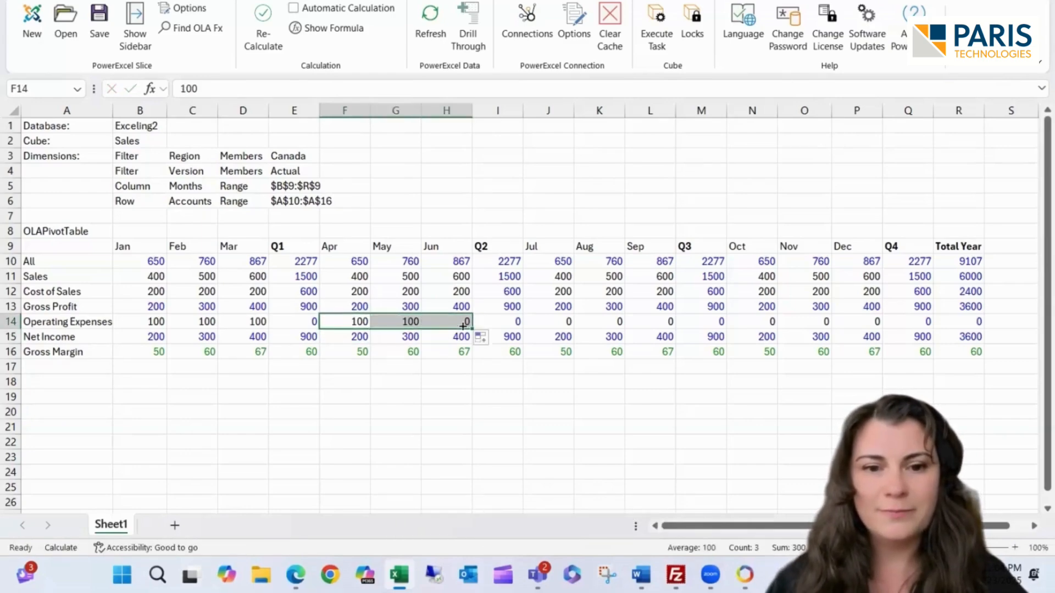
Copy the April to June Operating Expenses into July to September and October to December, and recalculate the slice.
key(ctrl+c)
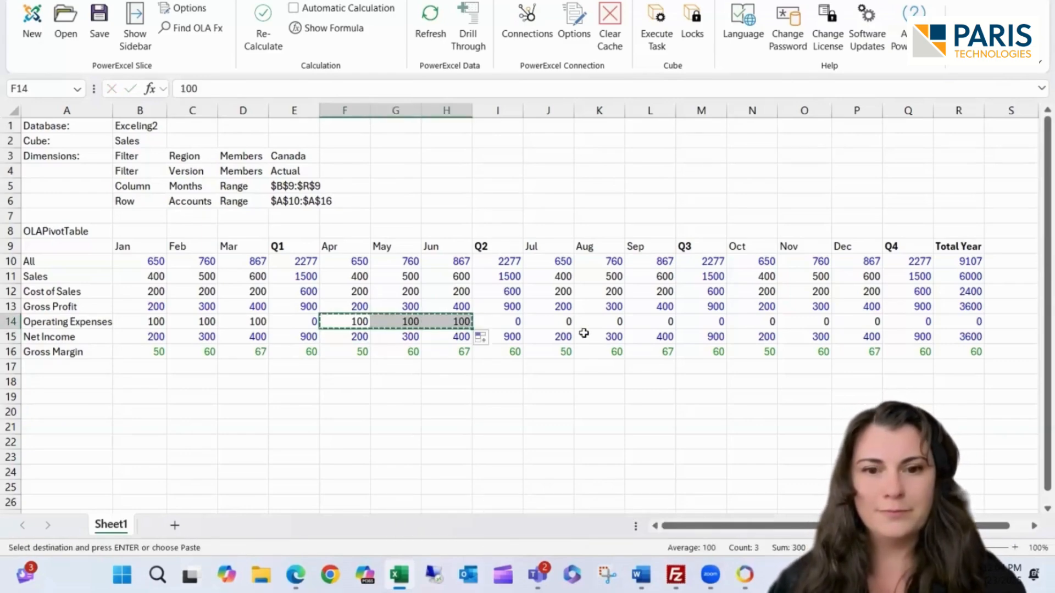
click(548, 323)
key(ctrl+v)
click(768, 320)
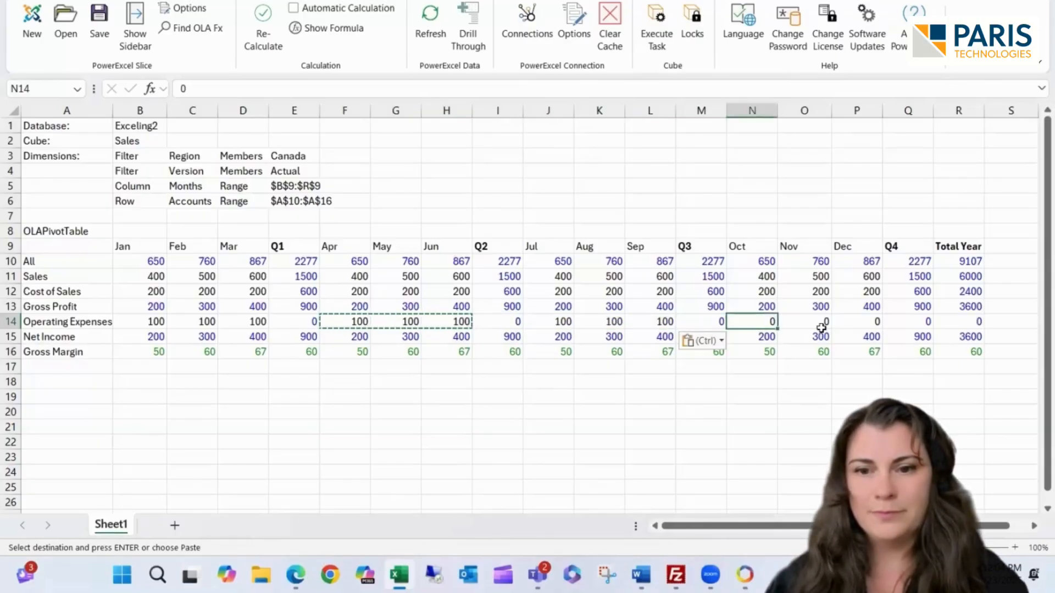
key(ctrl+v)
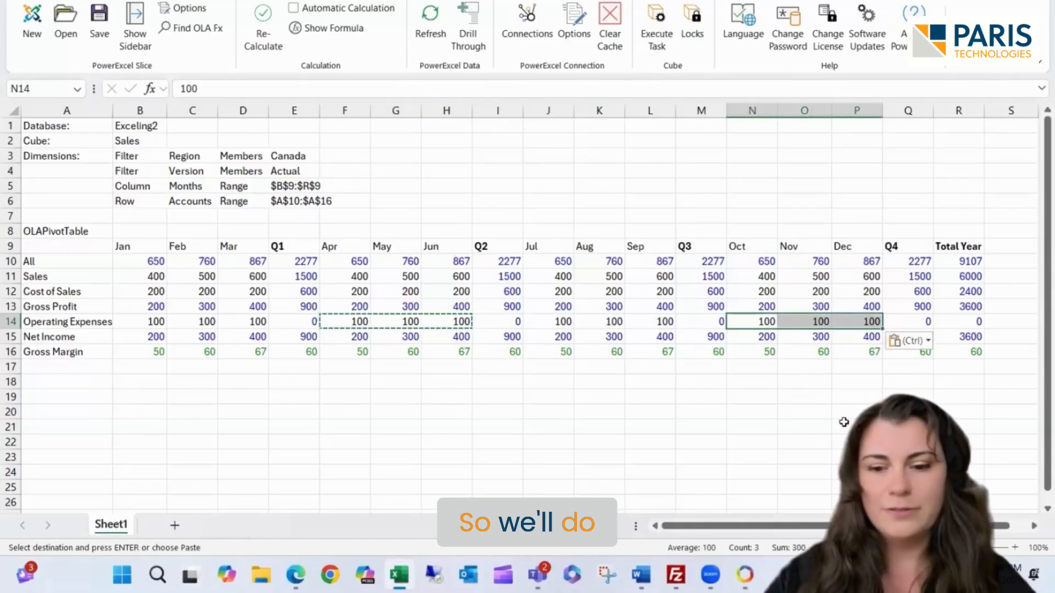
key(F9)
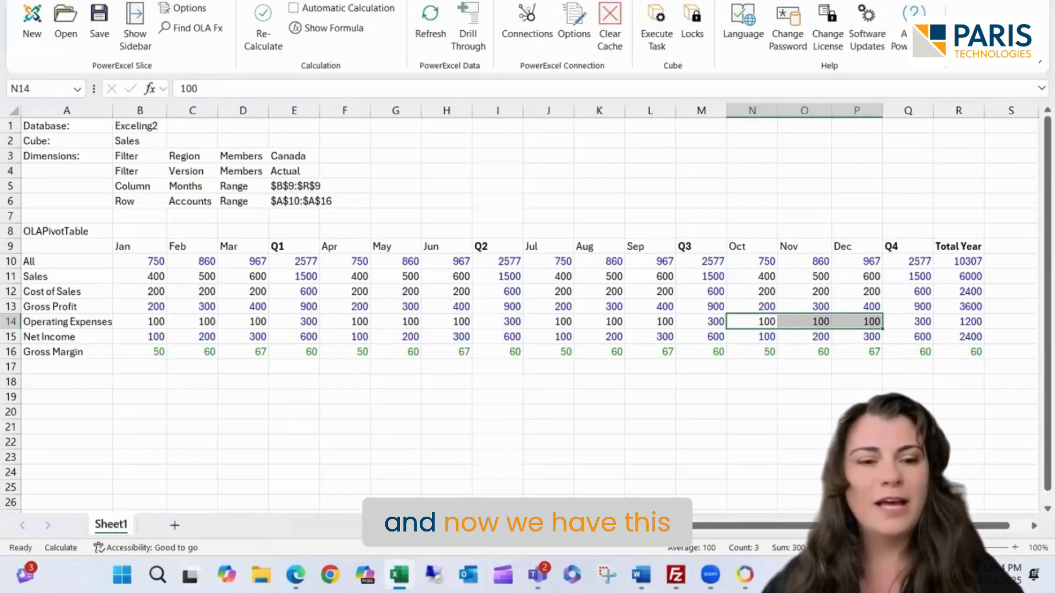
click(771, 423)
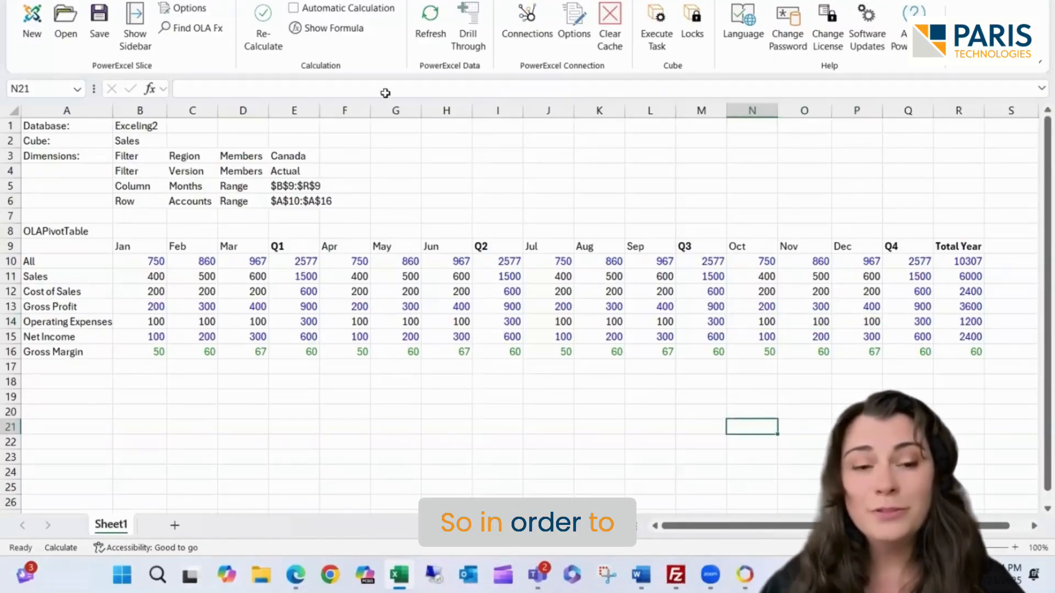
Replace Canada with United States as the slice's Region filter member, accept the selection and update the slice.
double_click(283, 158)
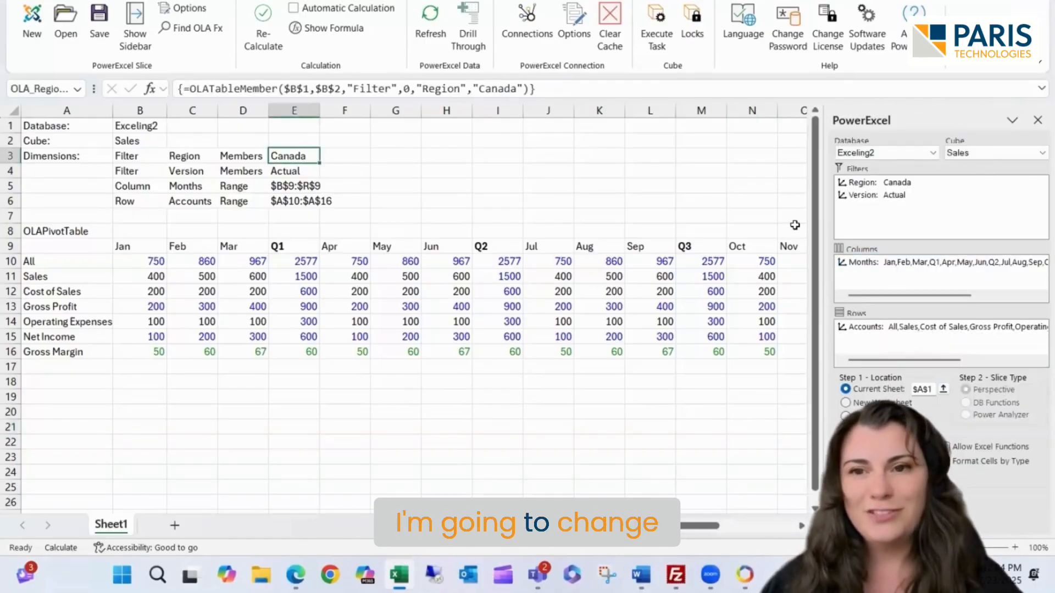
double_click(896, 183)
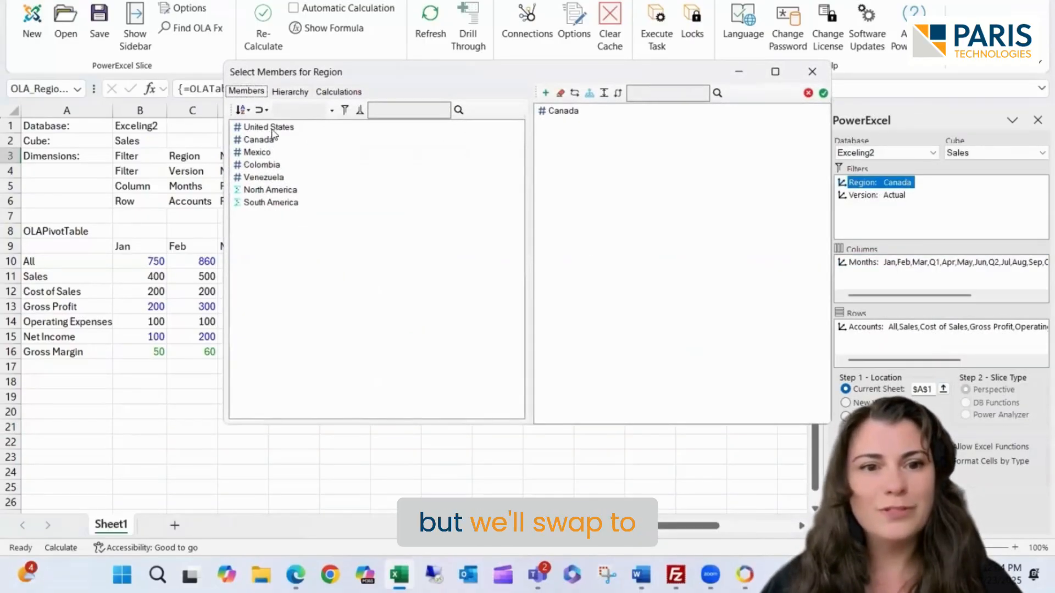
click(281, 128)
click(573, 94)
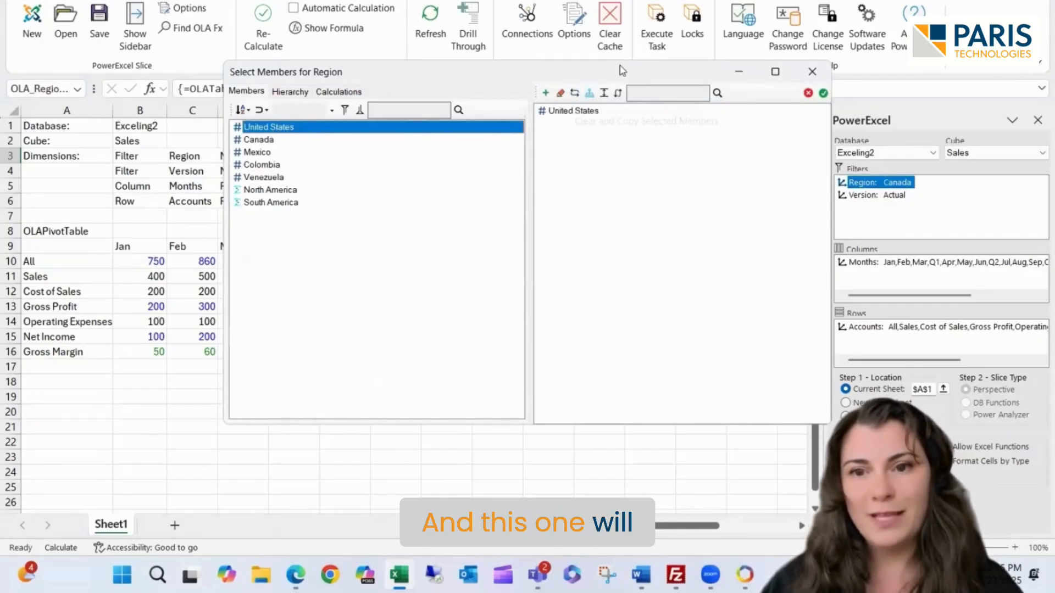
click(824, 93)
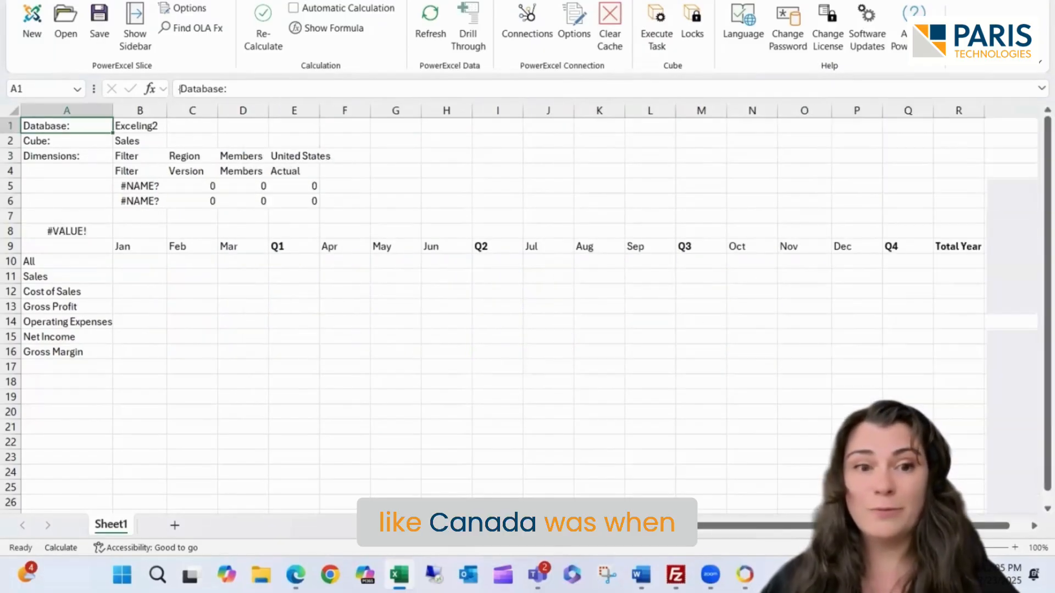
key(Return)
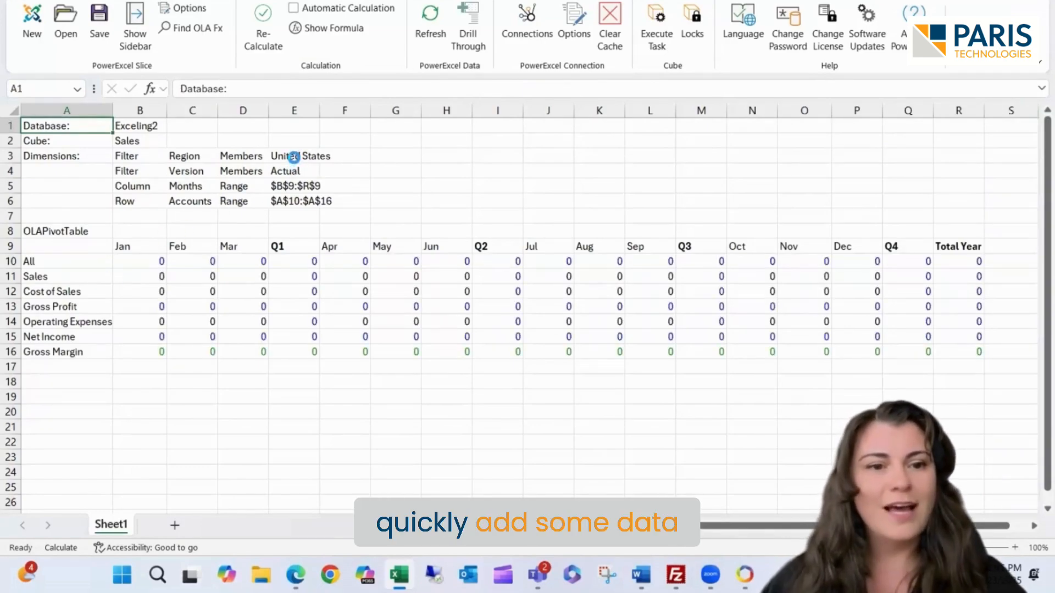
Remove Q1, Q2, Q3, Q4 and Total Year from the slice's Months column members, accept the selection and update the slice.
double_click(294, 157)
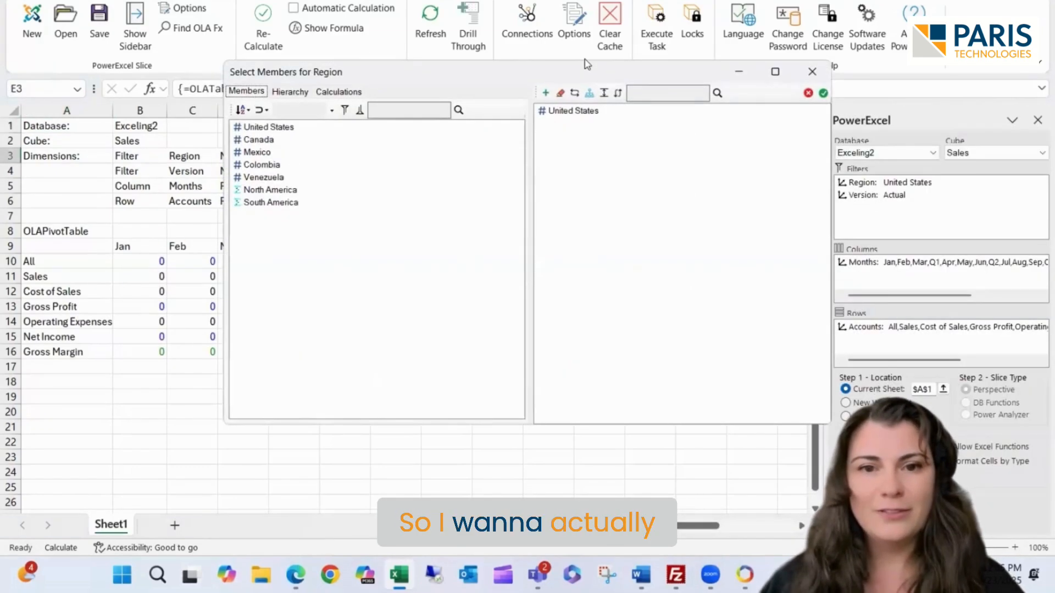
click(830, 67)
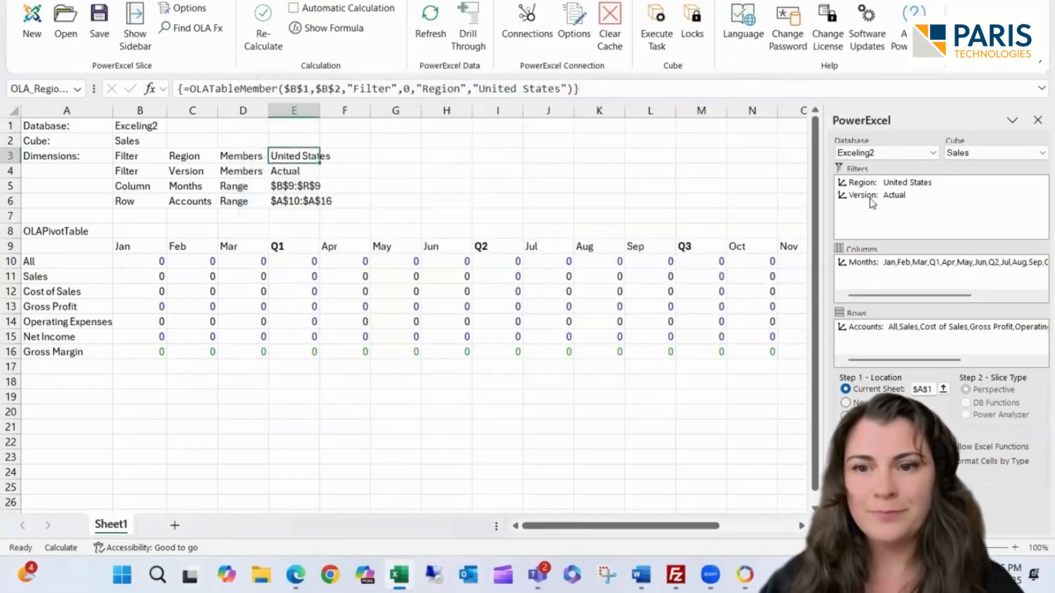
double_click(871, 267)
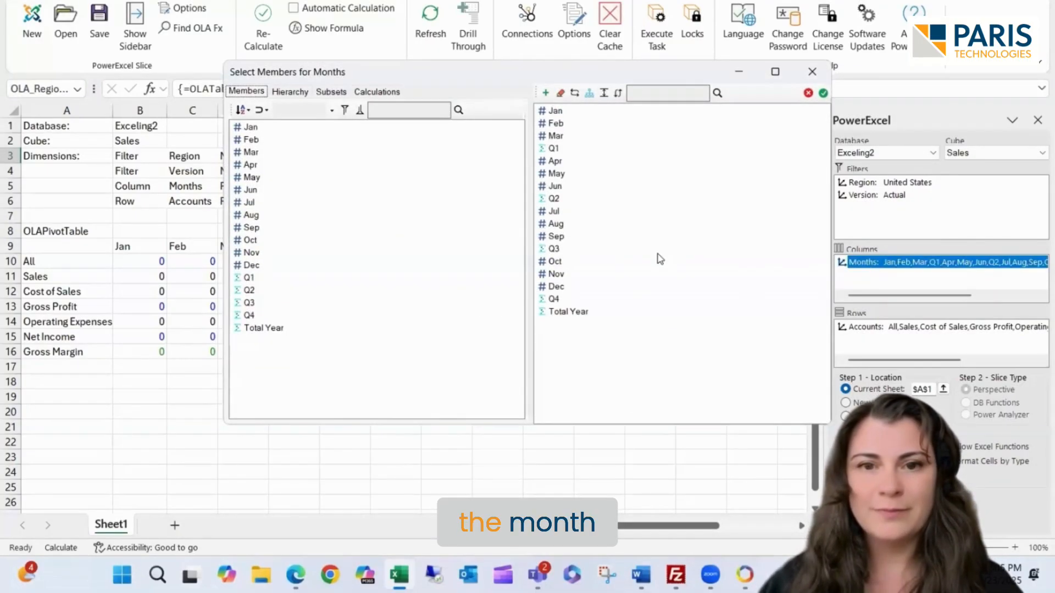
click(549, 150)
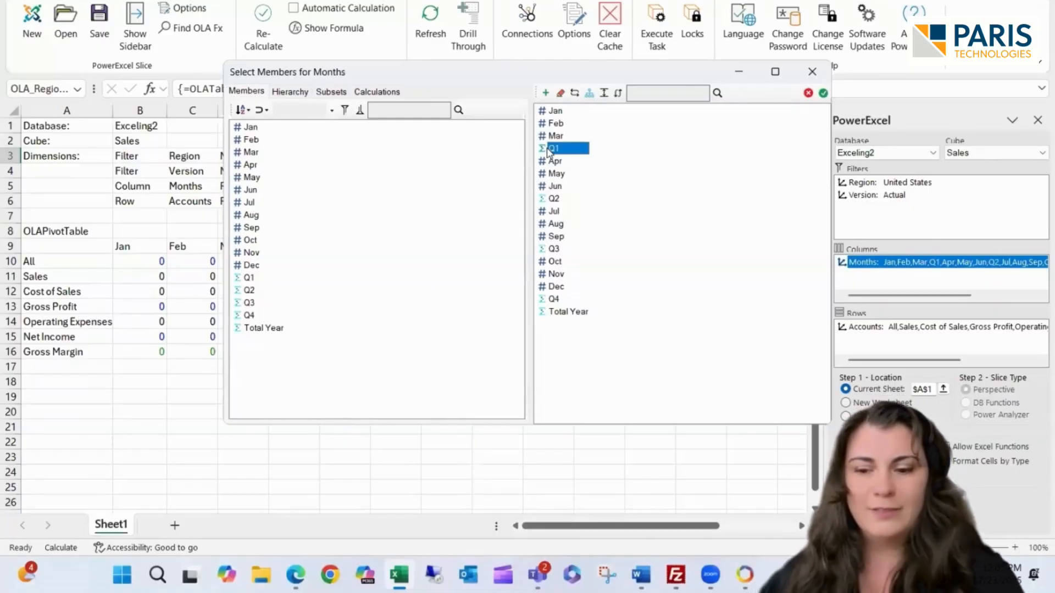
key(Delete)
click(554, 186)
key(Delete)
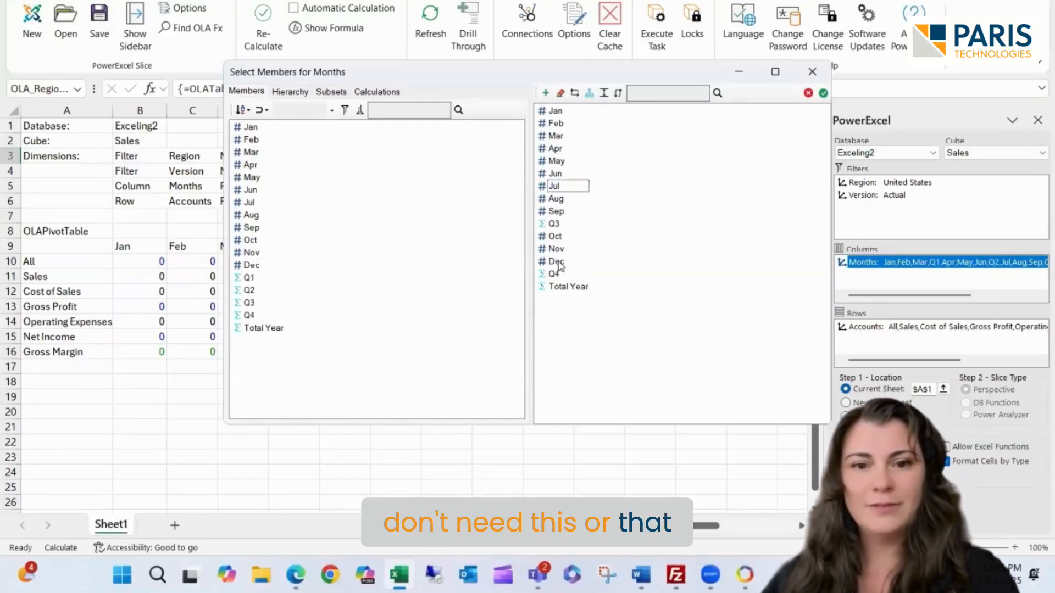
click(555, 224)
key(Delete)
click(565, 264)
key(Delete)
click(571, 262)
key(Delete)
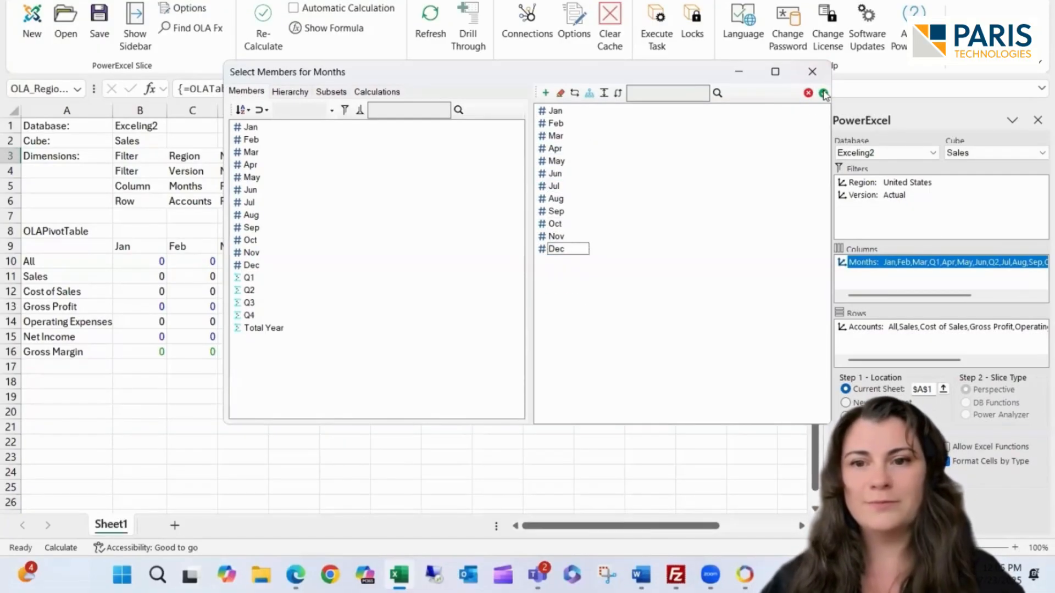
click(824, 94)
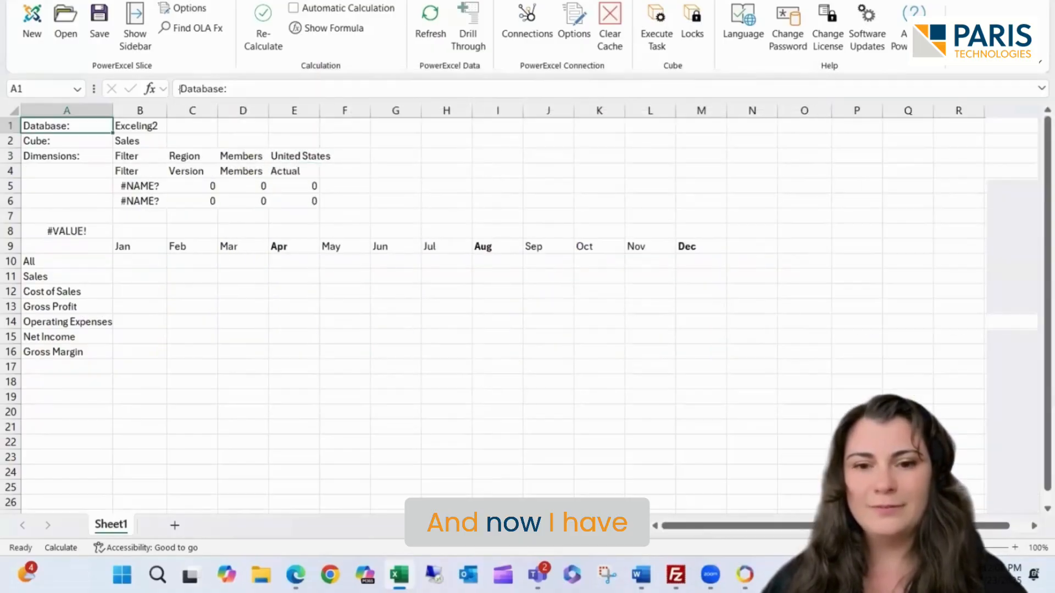
Set January's Sales to 600 and fill the value across all months through December.
click(152, 280)
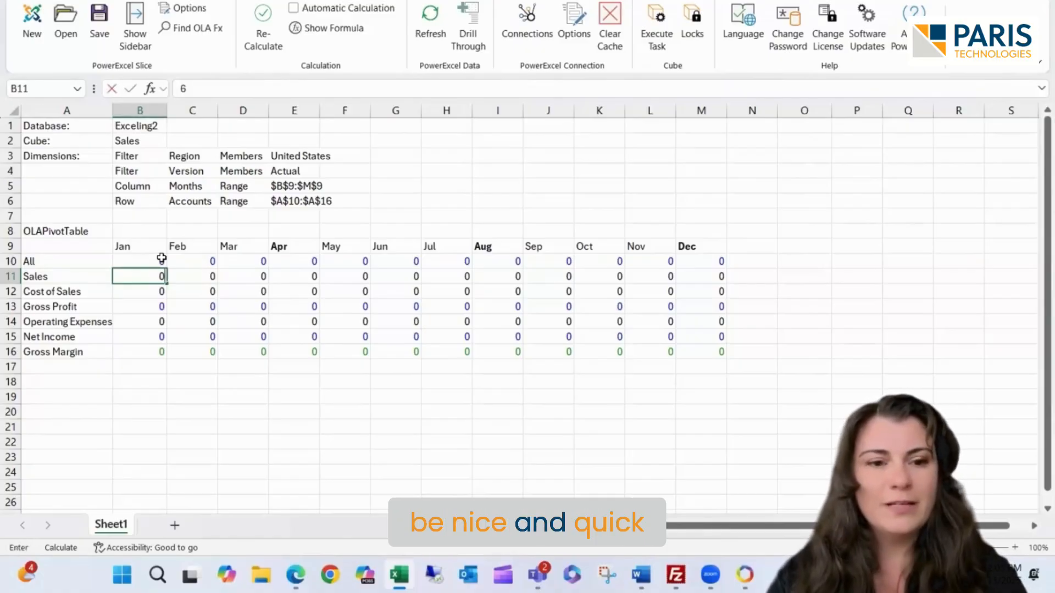
text(600)
key(Return)
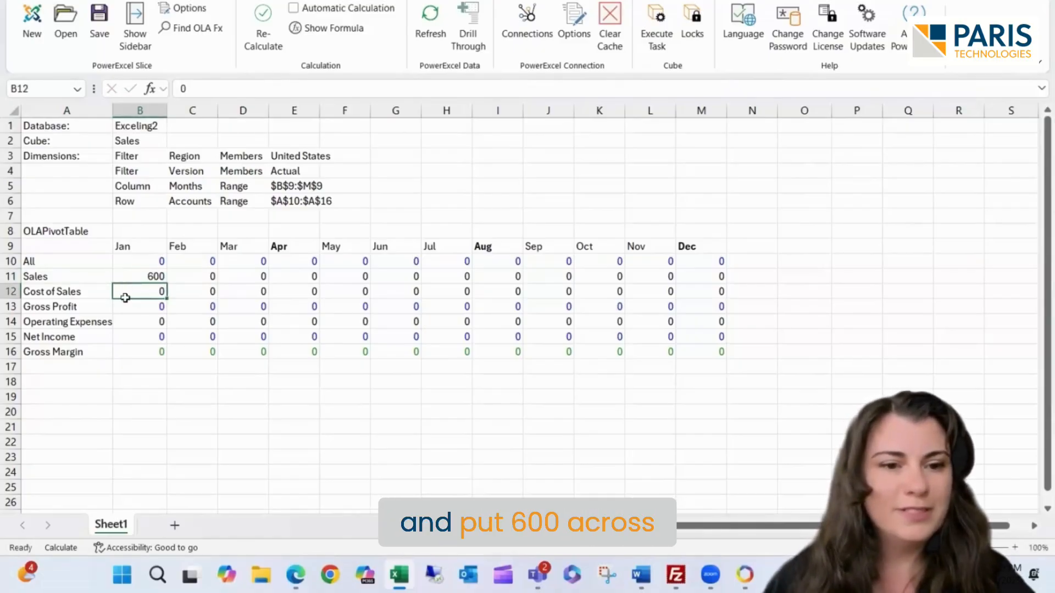
click(151, 279)
drag(167, 284, 709, 292)
Set January's Cost of Sales to 50 and fill the value across all months through December.
click(144, 294)
text(50)
key(Return)
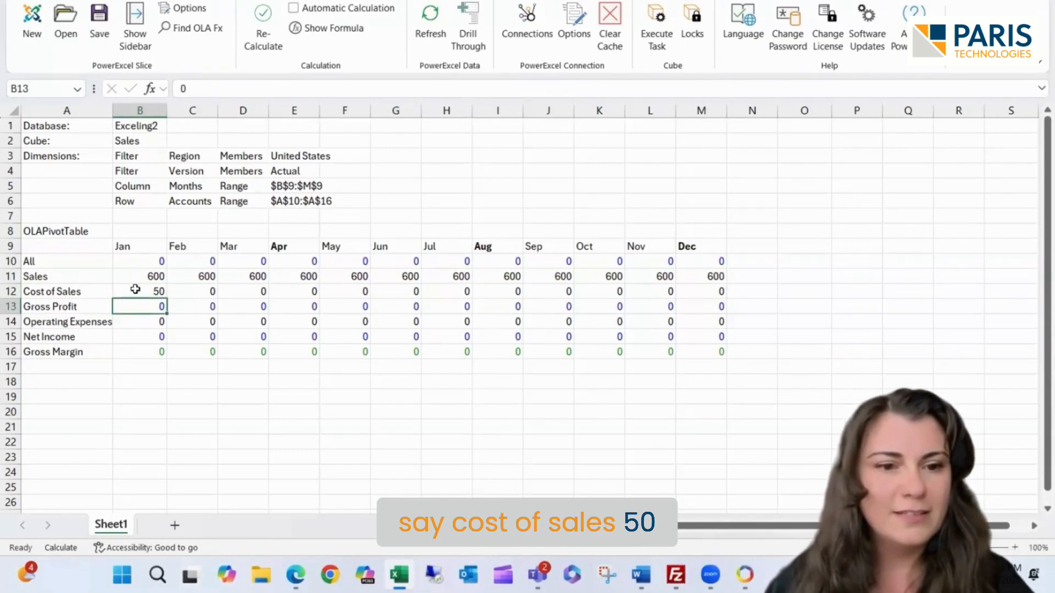
click(144, 293)
drag(311, 297, 723, 292)
Set January's Operating Expenses to 50, fill the value across all months through December and recalculate the slice.
click(148, 321)
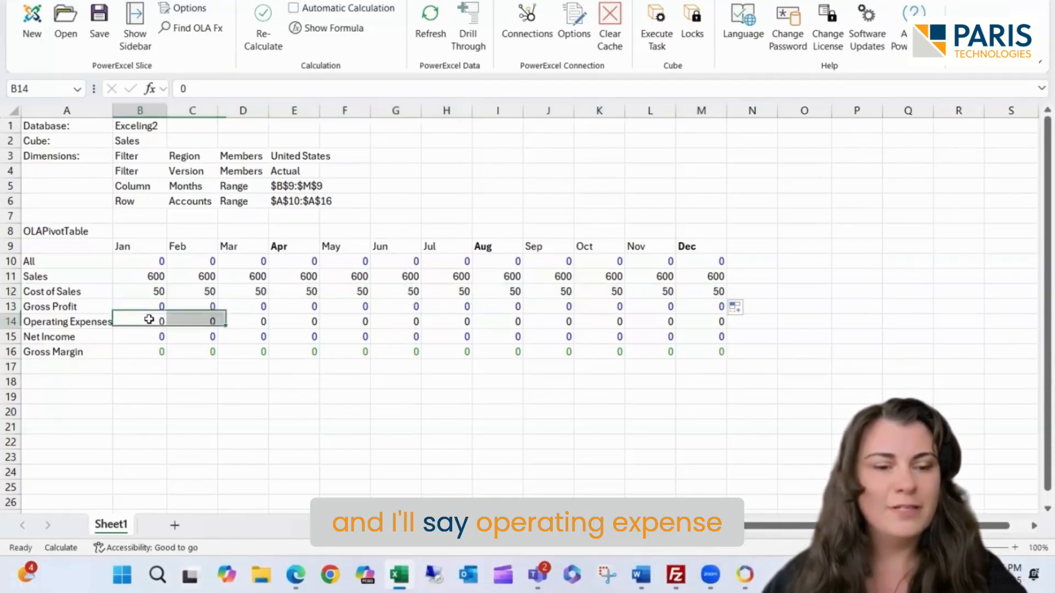
text(50)
key(Return)
click(158, 323)
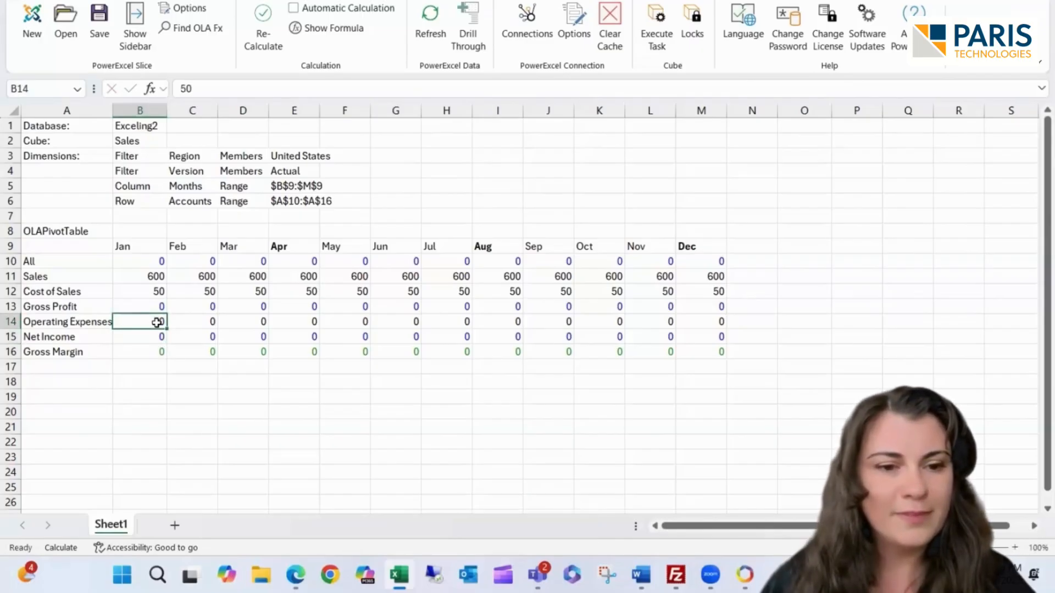
drag(164, 328, 720, 325)
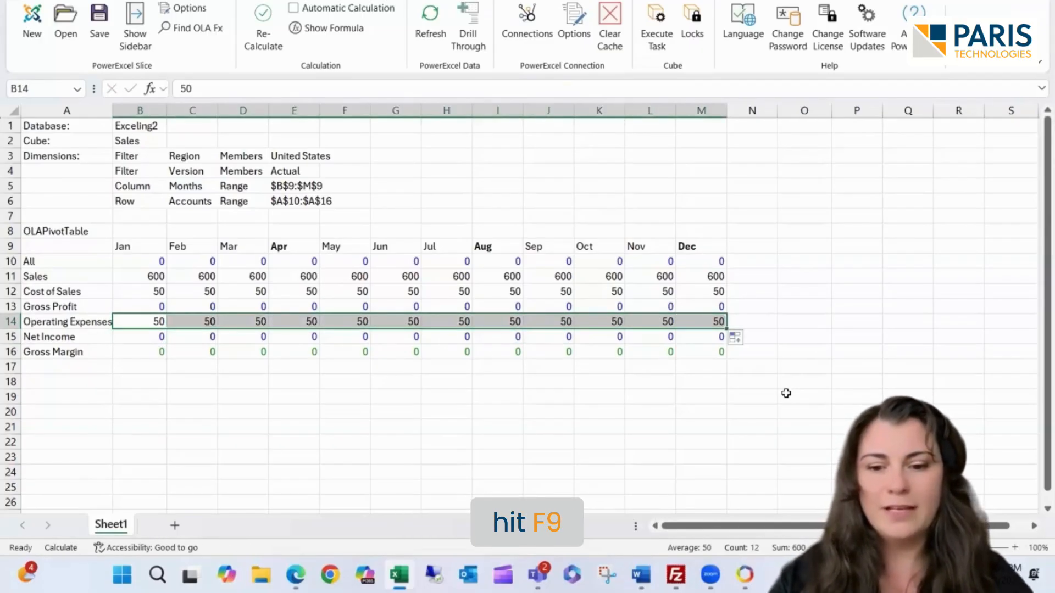
key(F9)
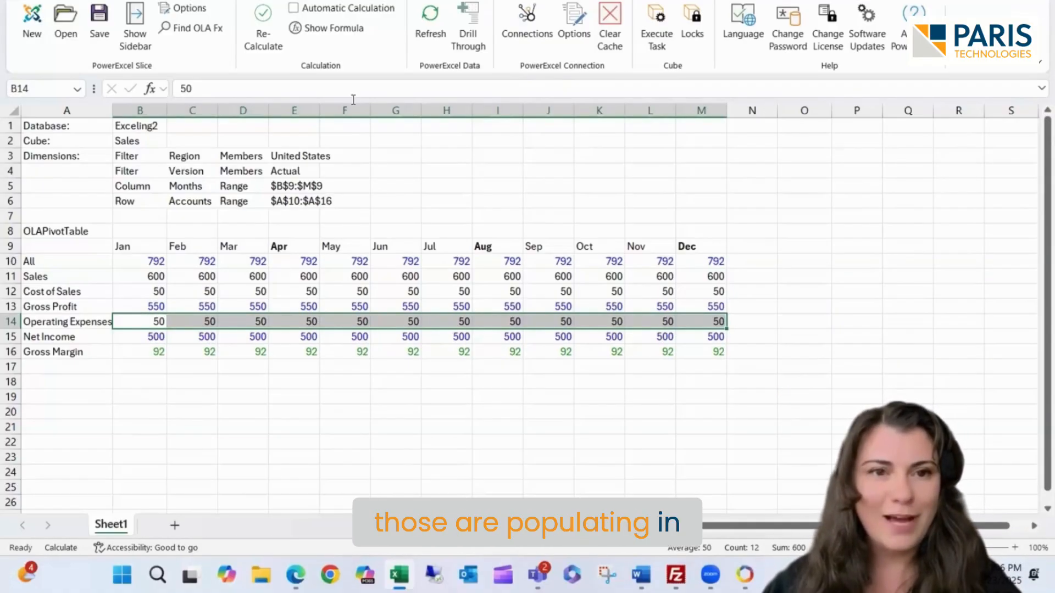
Replace United States with North America as the slice's Region filter member and accept the selection.
double_click(288, 159)
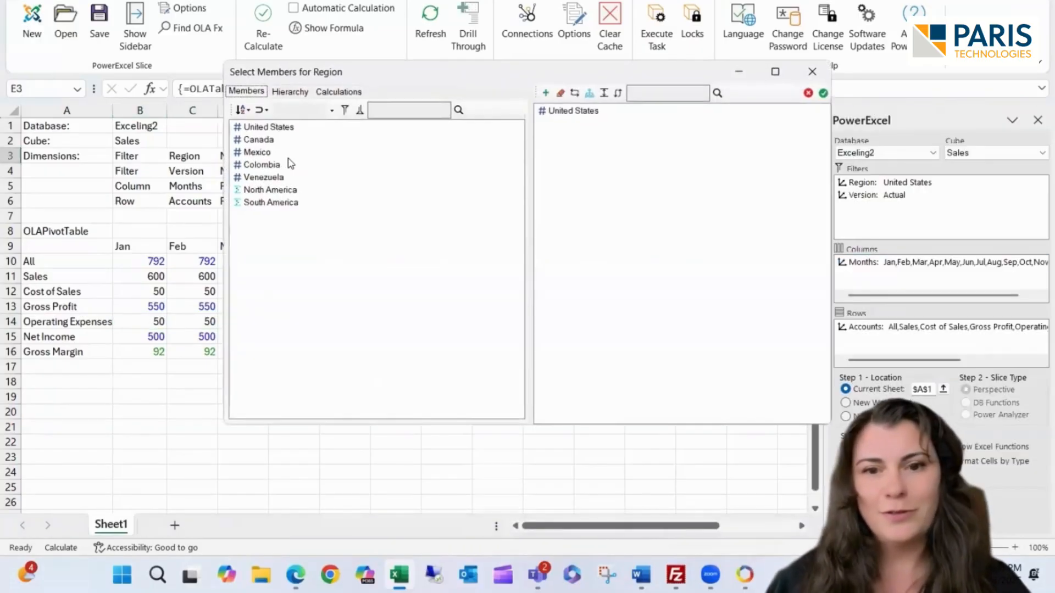
click(272, 128)
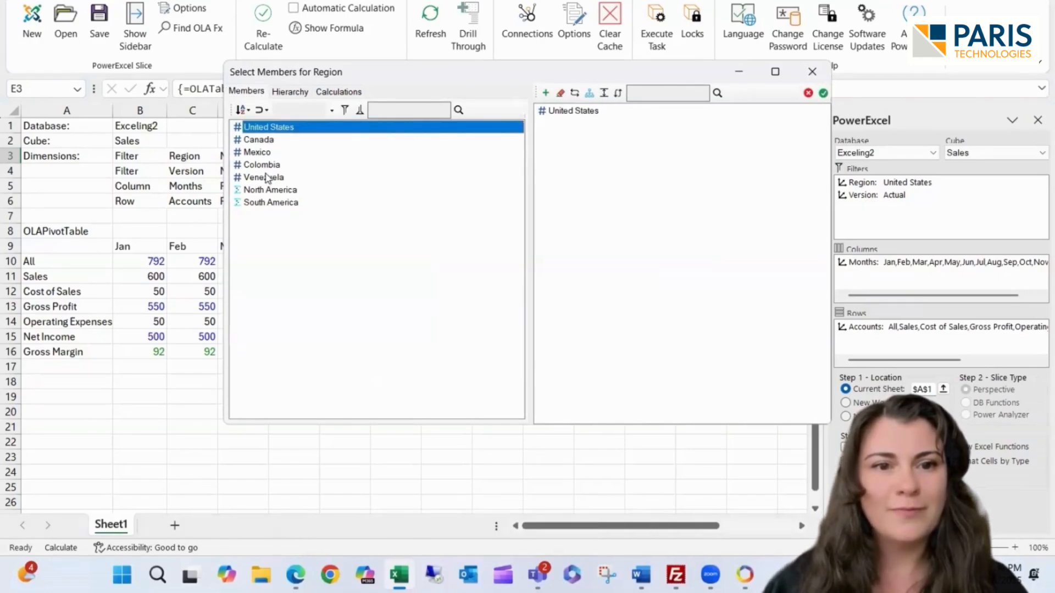
click(257, 191)
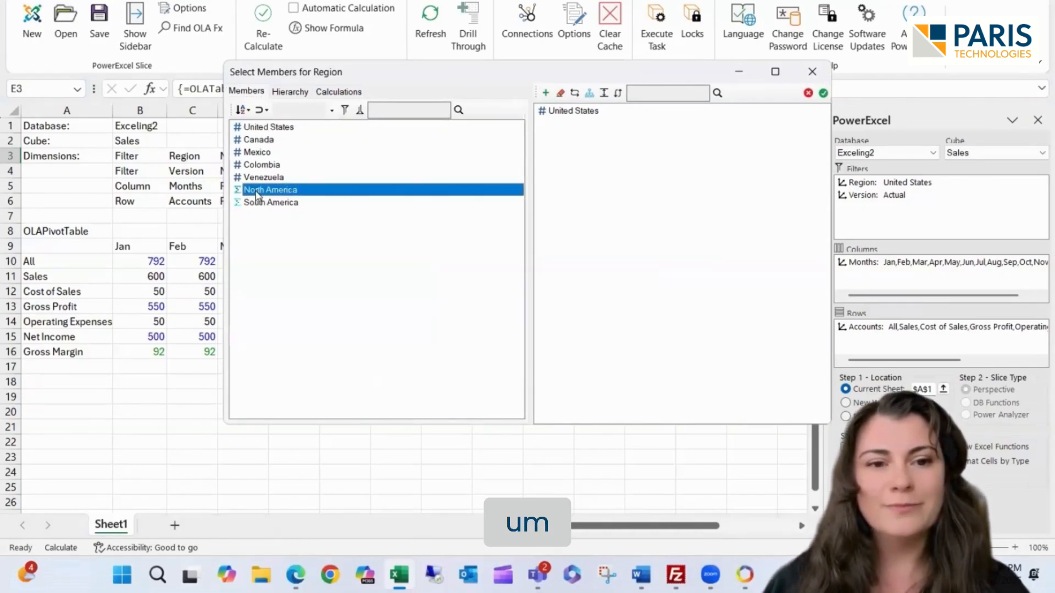
click(575, 93)
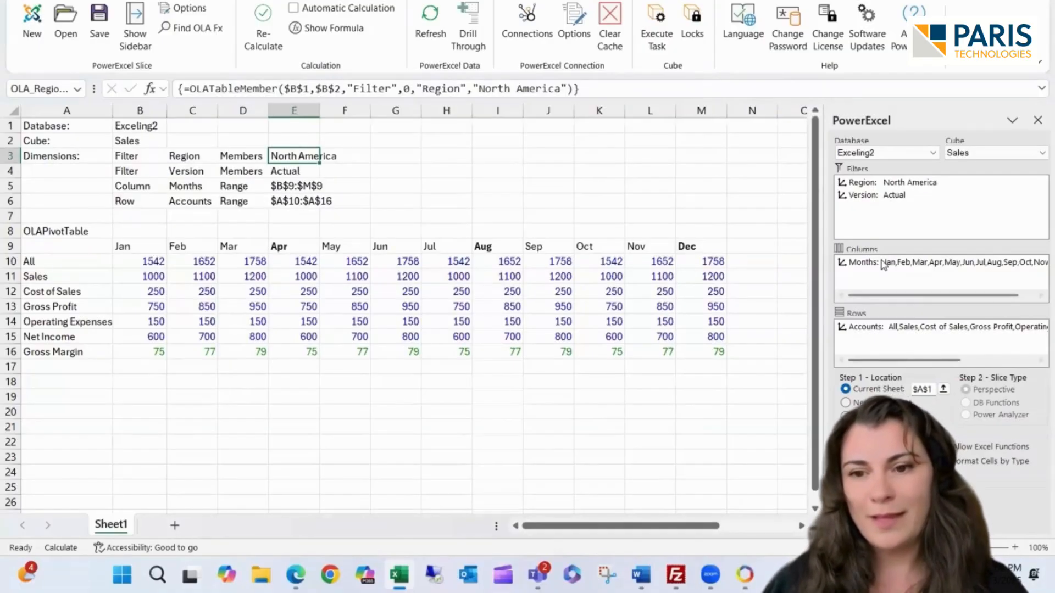
Add Q1 to Q4 after their respective months and Total Year at the end of the slice's Months columns, and update the slice.
double_click(883, 264)
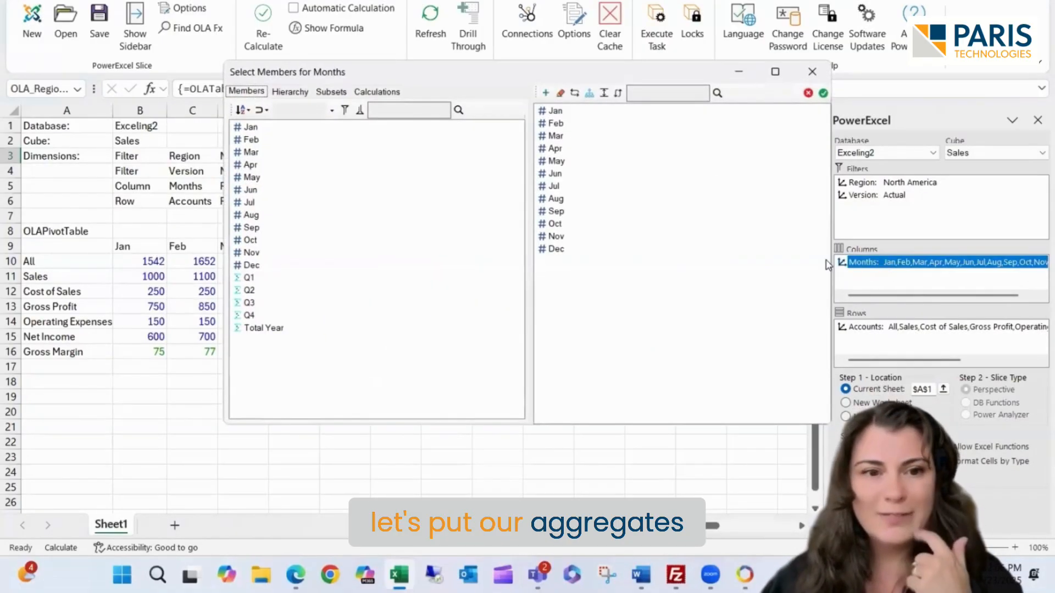
mouse_move(248, 279)
mouse_down()
mouse_move(498, 151)
mouse_move(555, 142)
mouse_up()
mouse_move(254, 293)
mouse_down()
mouse_move(600, 187)
mouse_move(585, 186)
mouse_move(586, 200)
mouse_up()
drag(551, 280, 560, 184)
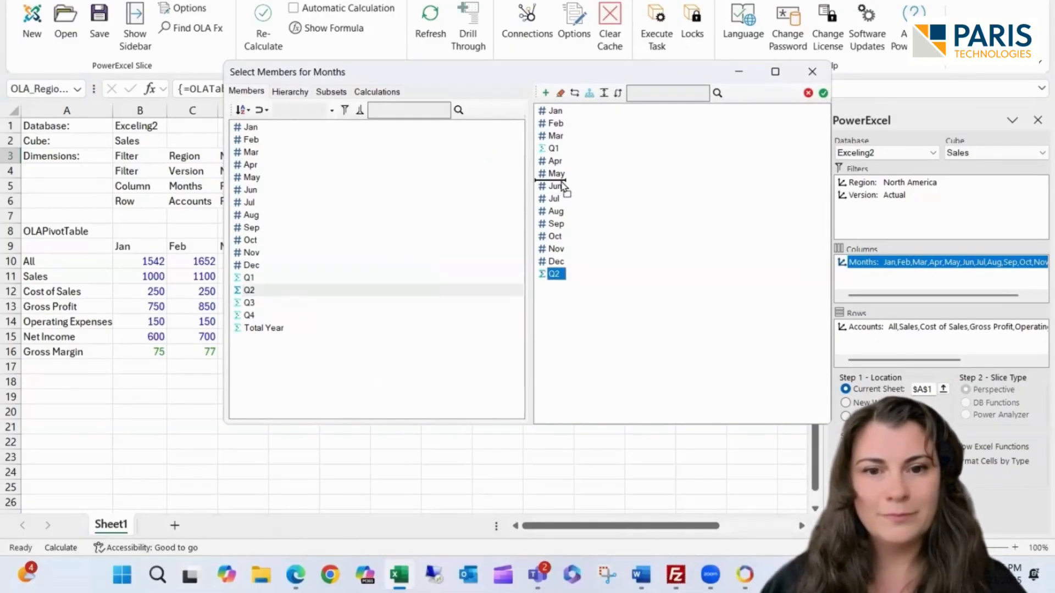
drag(242, 309, 552, 240)
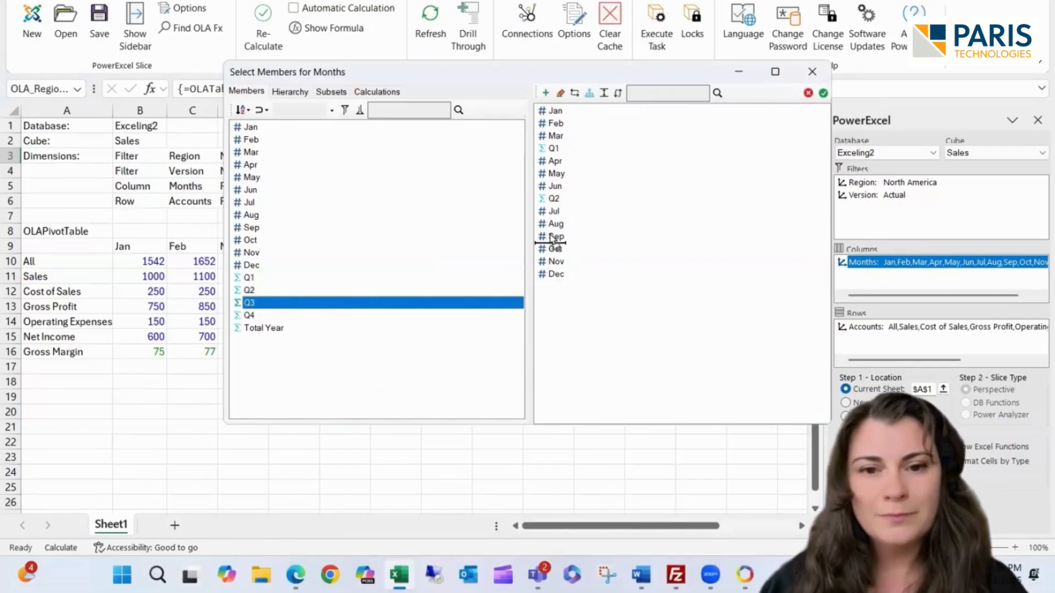
drag(250, 316, 558, 301)
drag(434, 331, 604, 301)
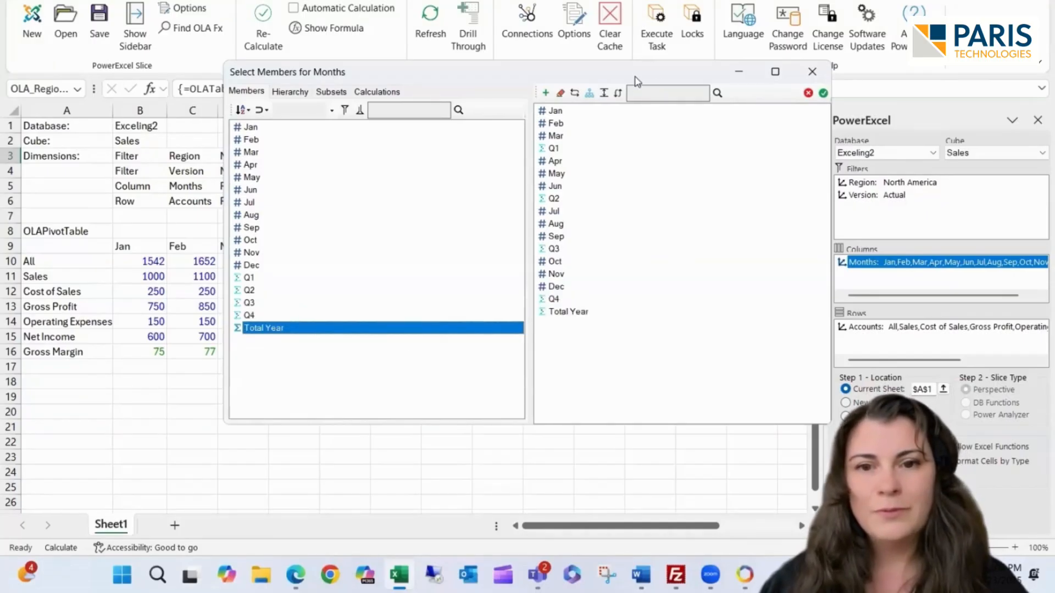
drag(724, 66, 633, 77)
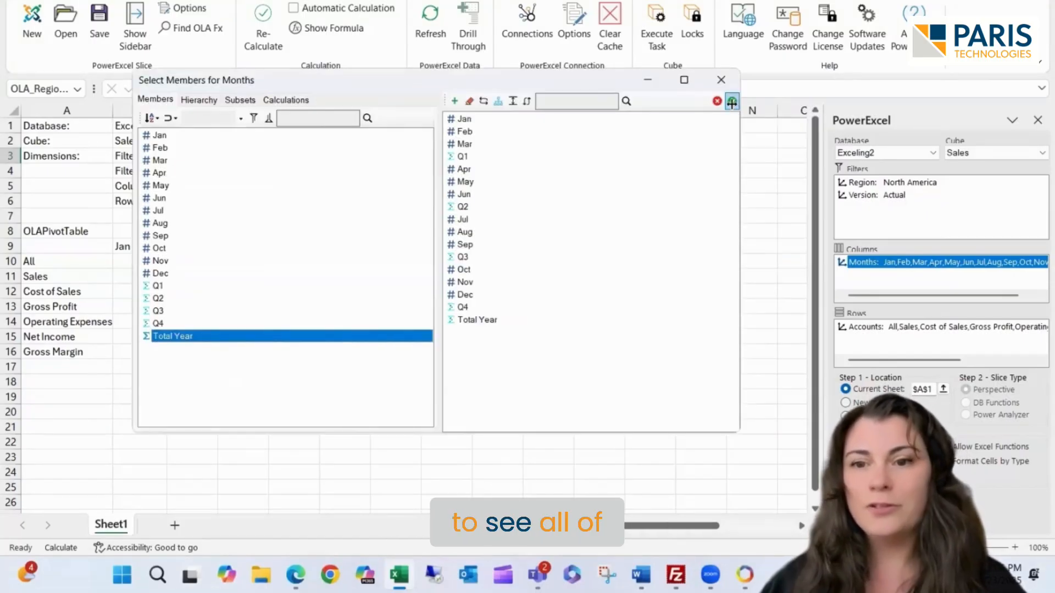
click(731, 103)
click(890, 489)
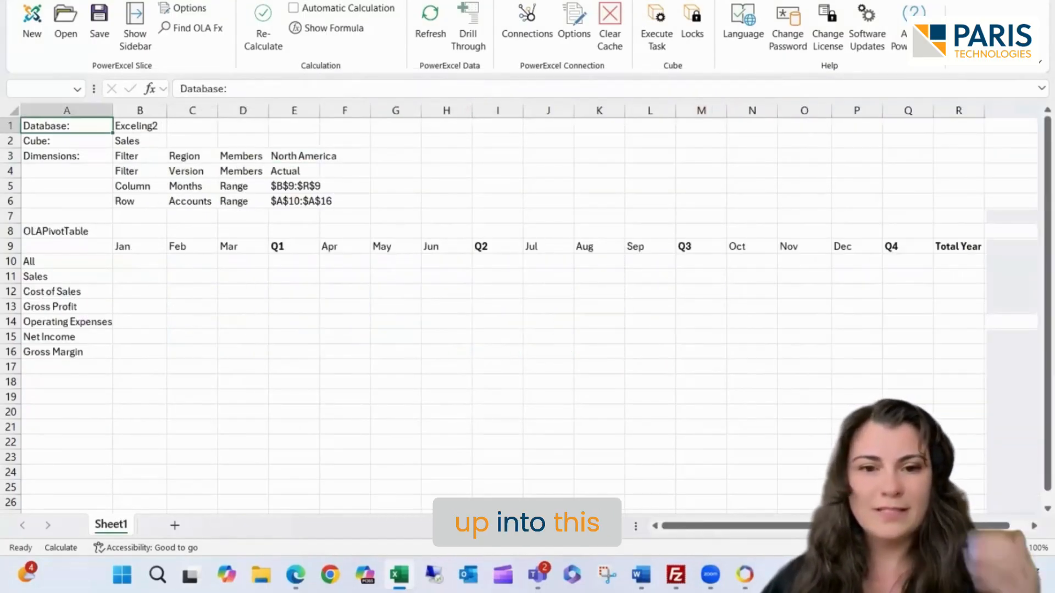